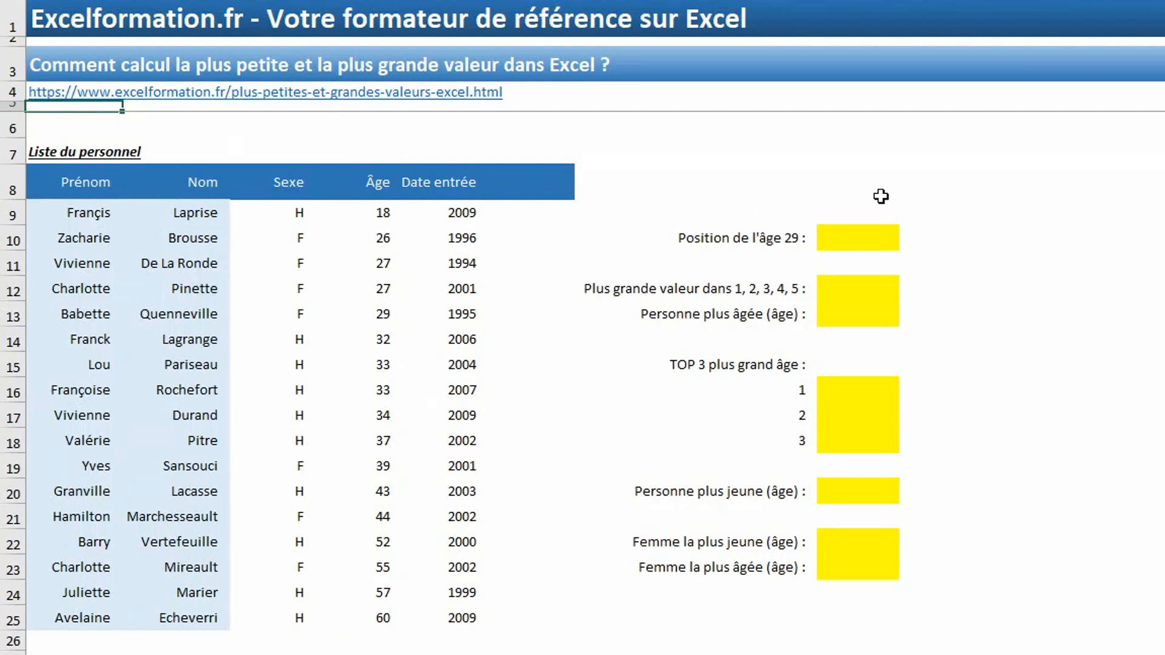
Calculate the ascending rank of age 29 within D9:D25 in cell J10, using RANG with order 1
left_click(869, 241)
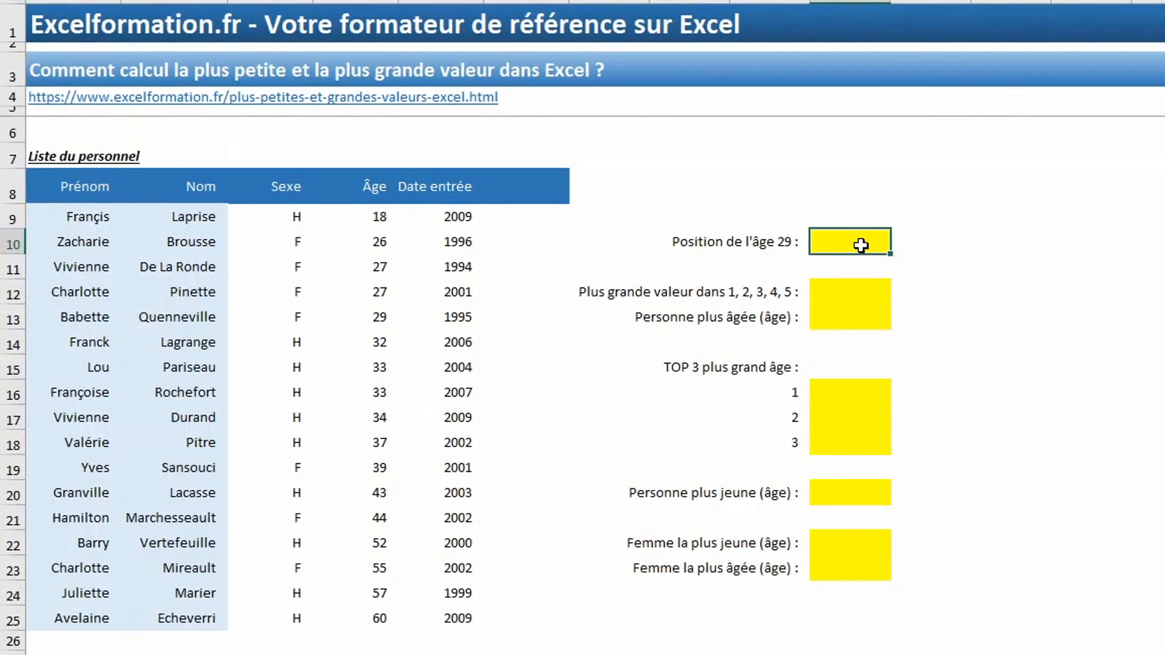
type("=")
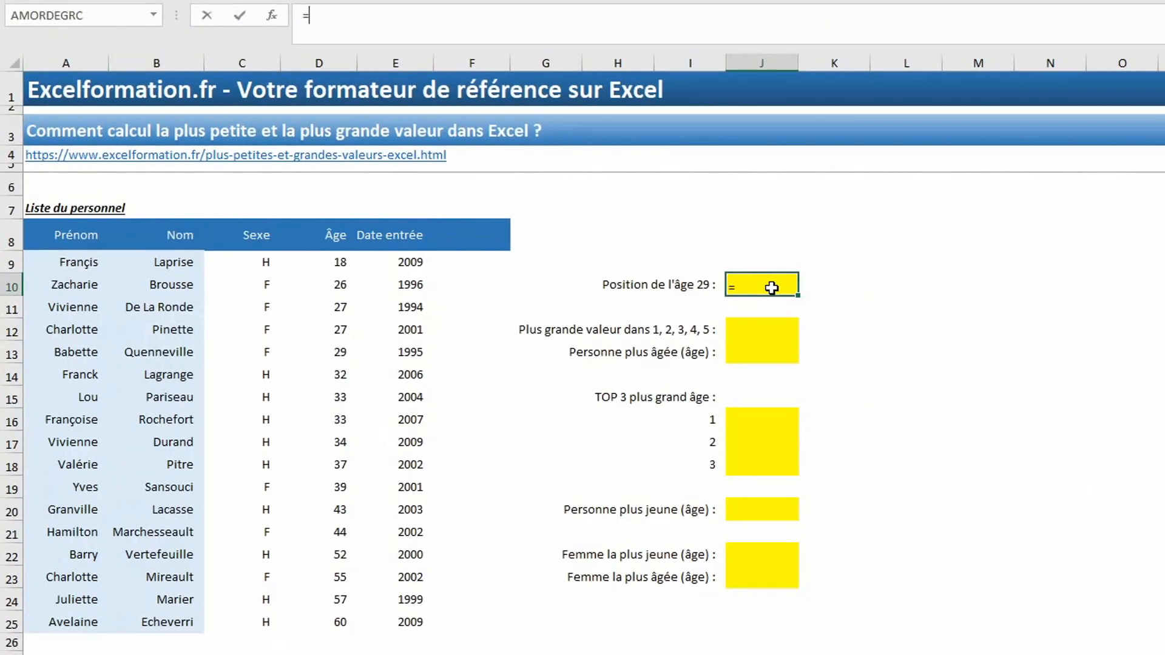
type("ran")
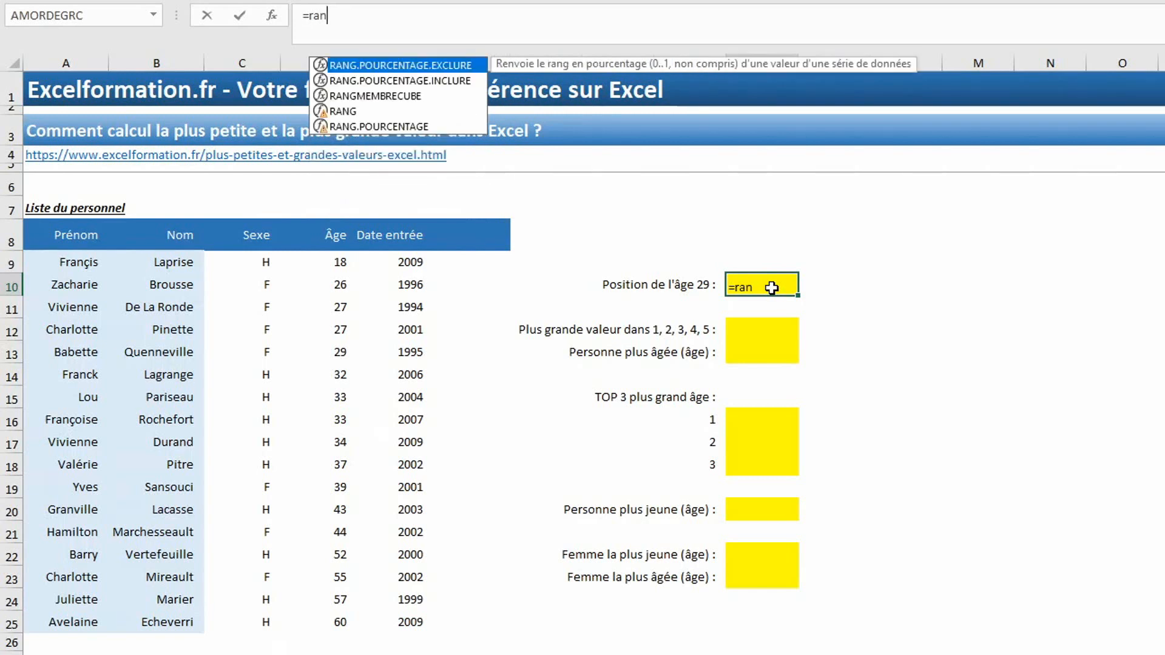
type("g(")
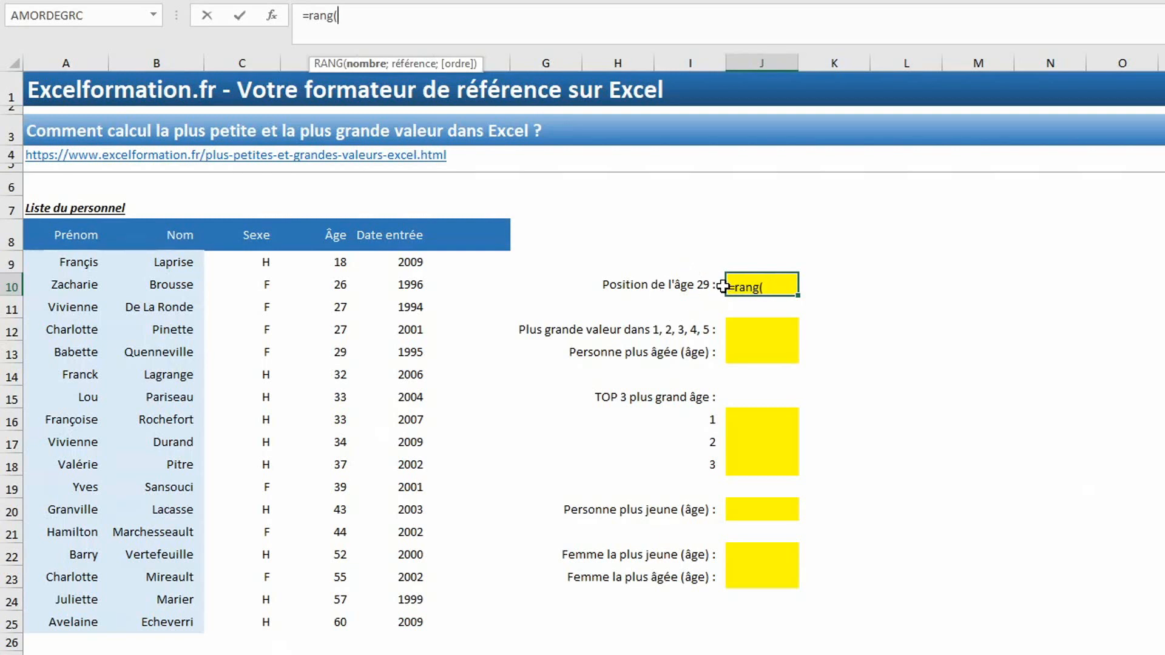
type("29;")
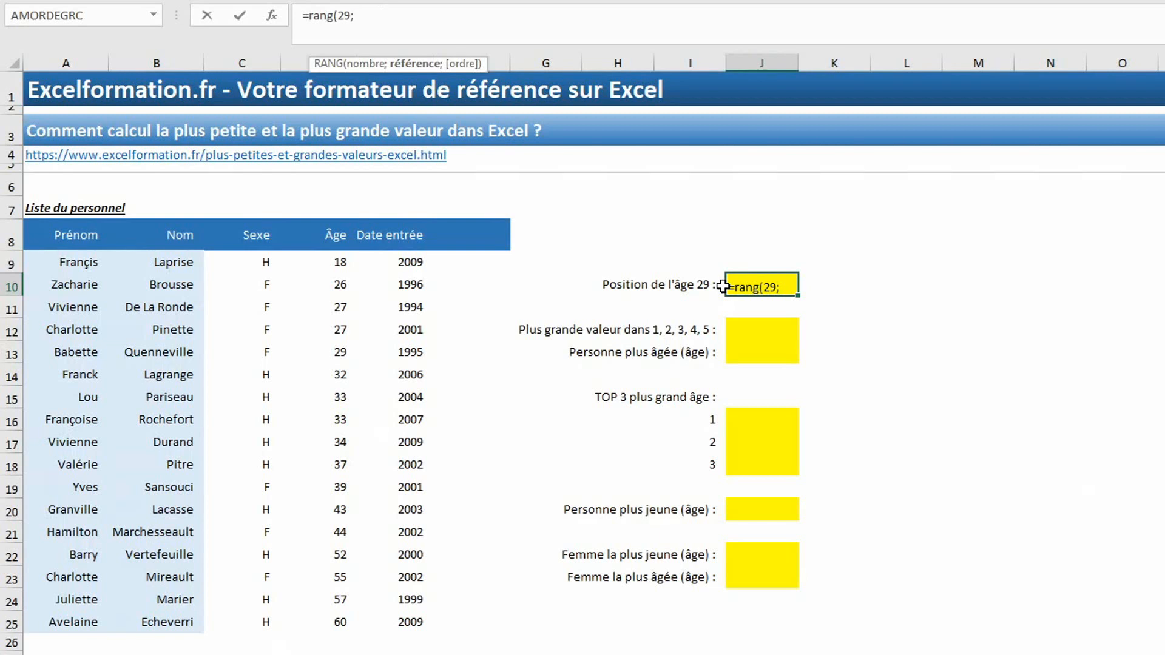
left_click(333, 262)
left_click_drag(318, 331, 328, 614)
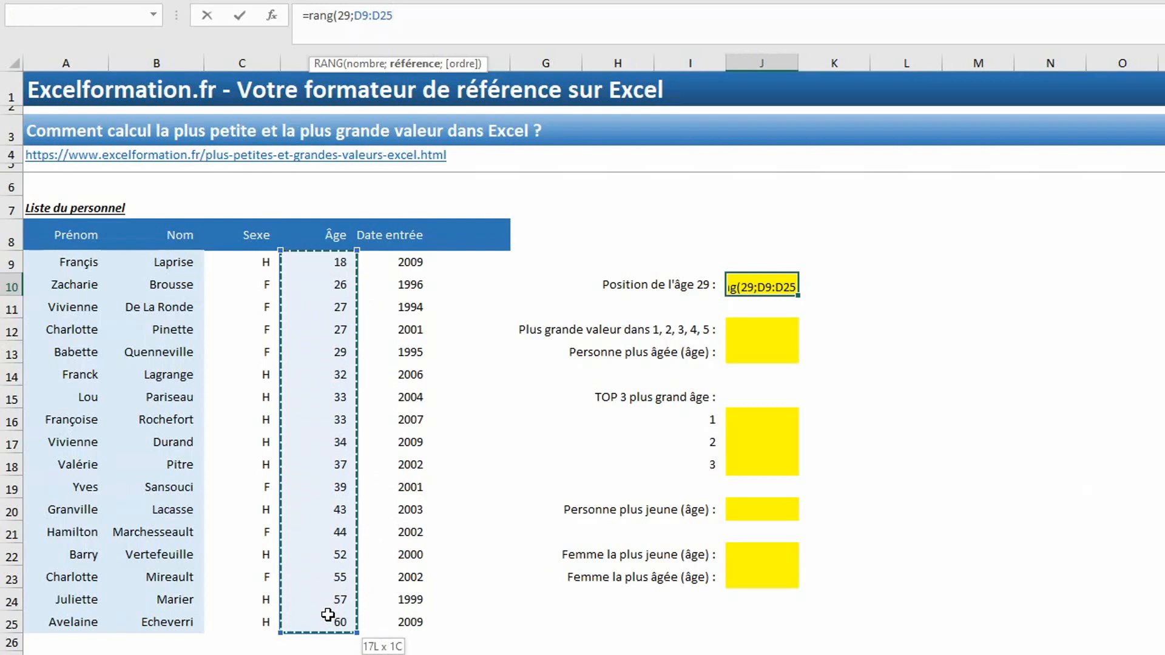
type(";")
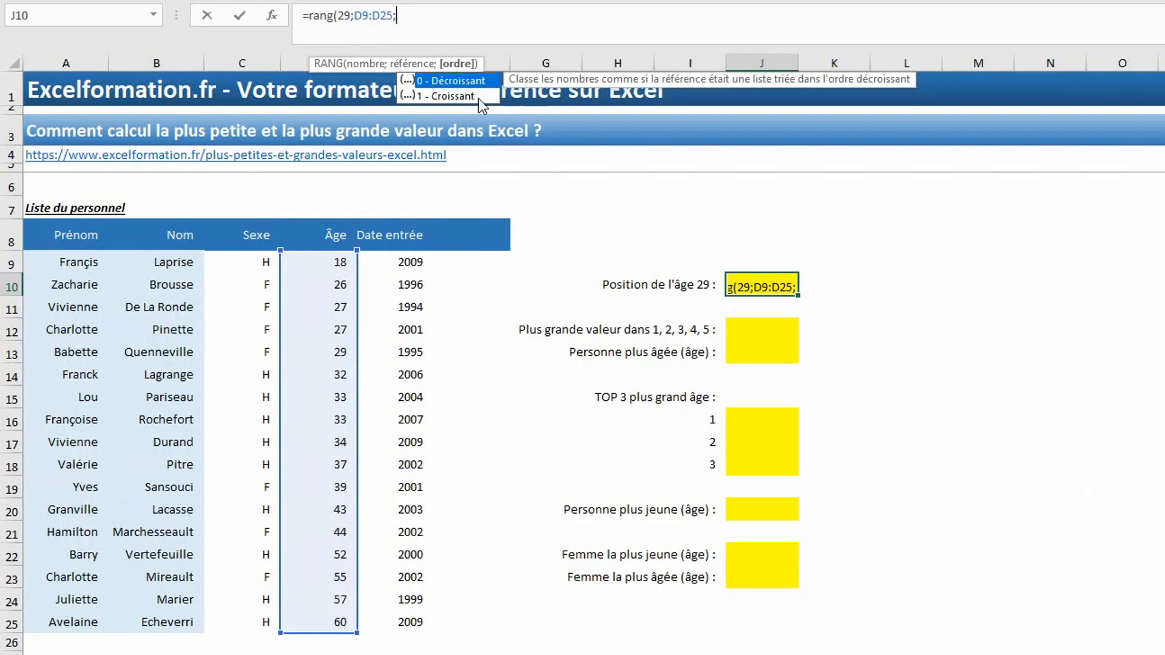
double_click(462, 97)
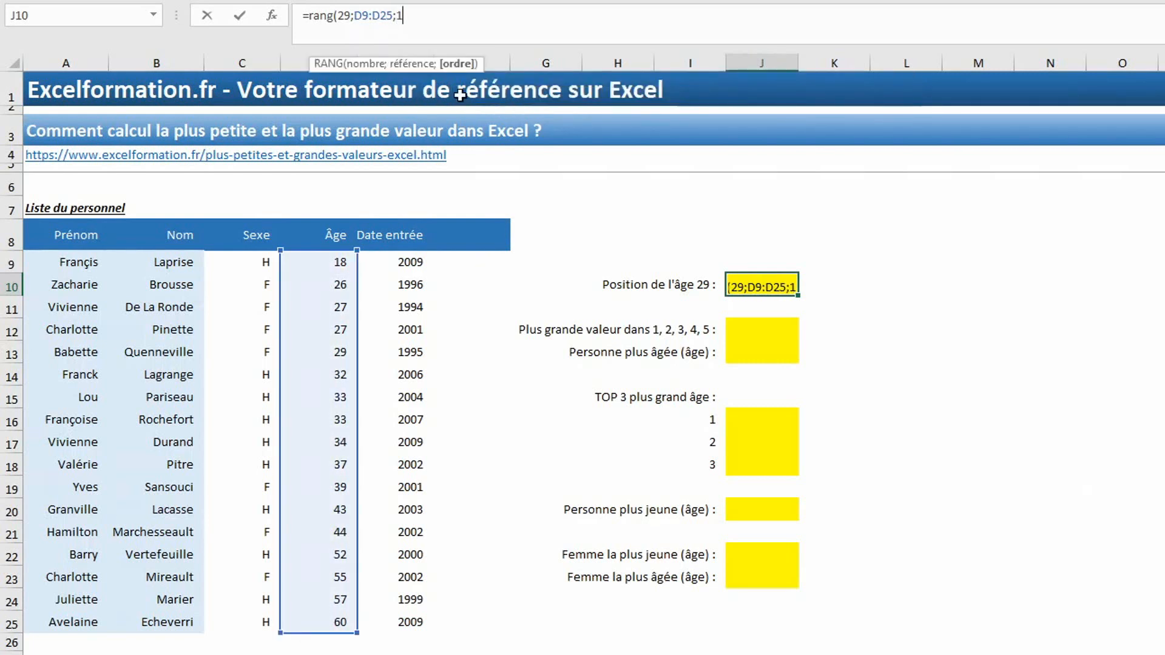
key("Return")
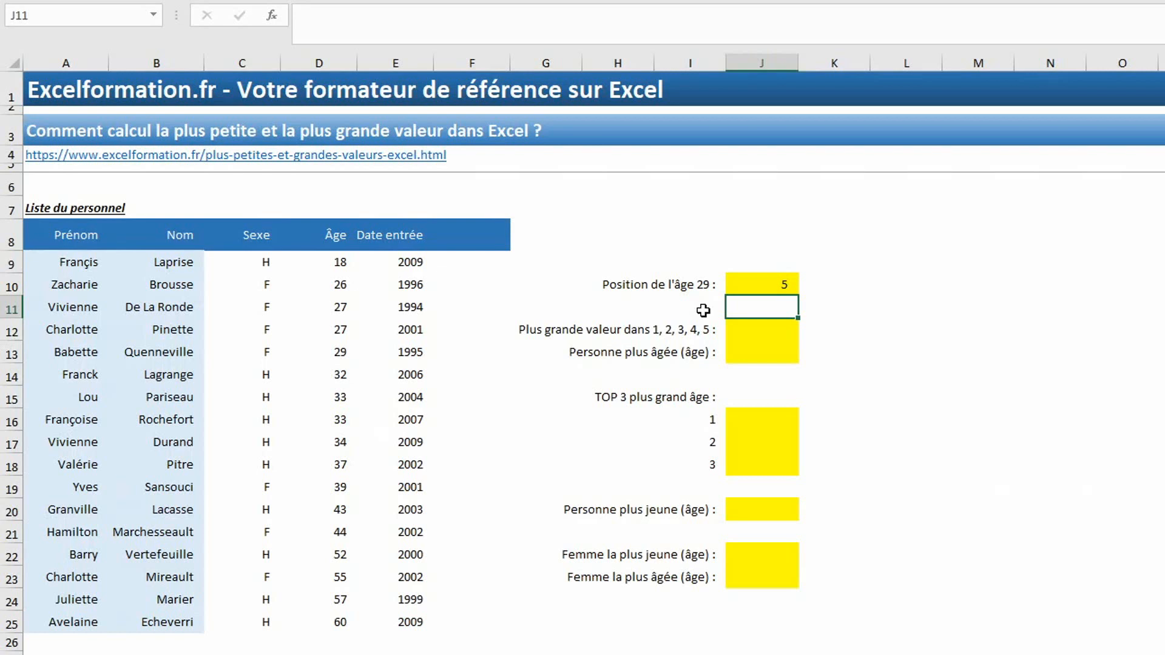
Enter =GRANDE.VALEUR({1;2;3;4;5};1) in cell J12 to return the largest value of the constant array
left_click(746, 329)
type("=gra")
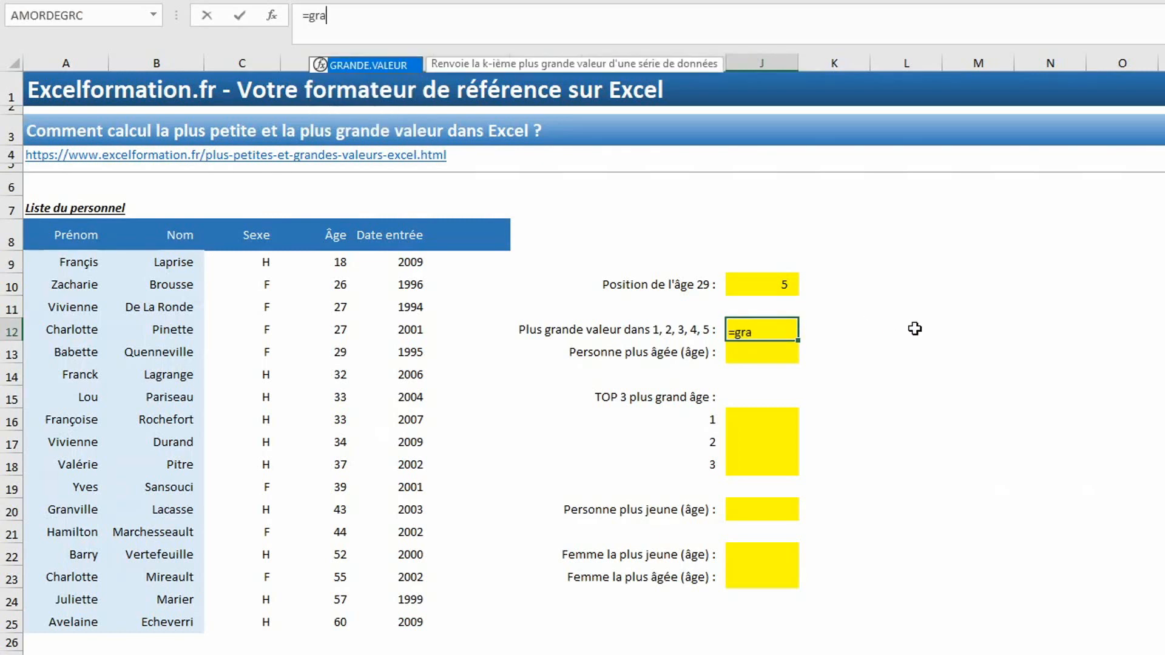
key("Tab")
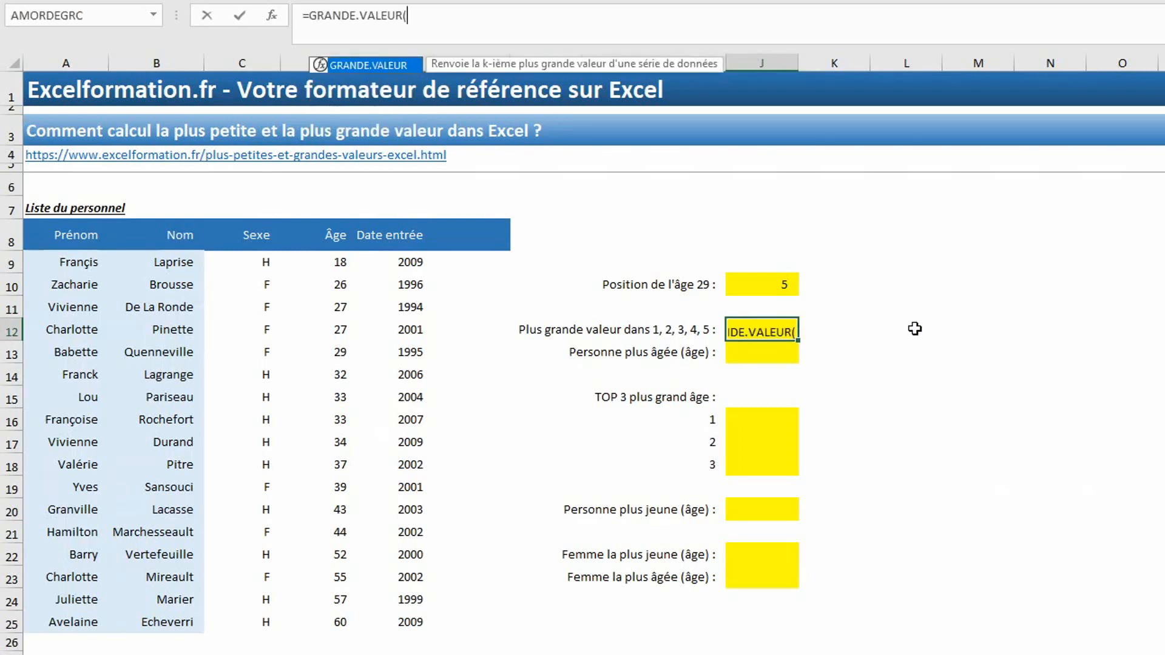
type("(")
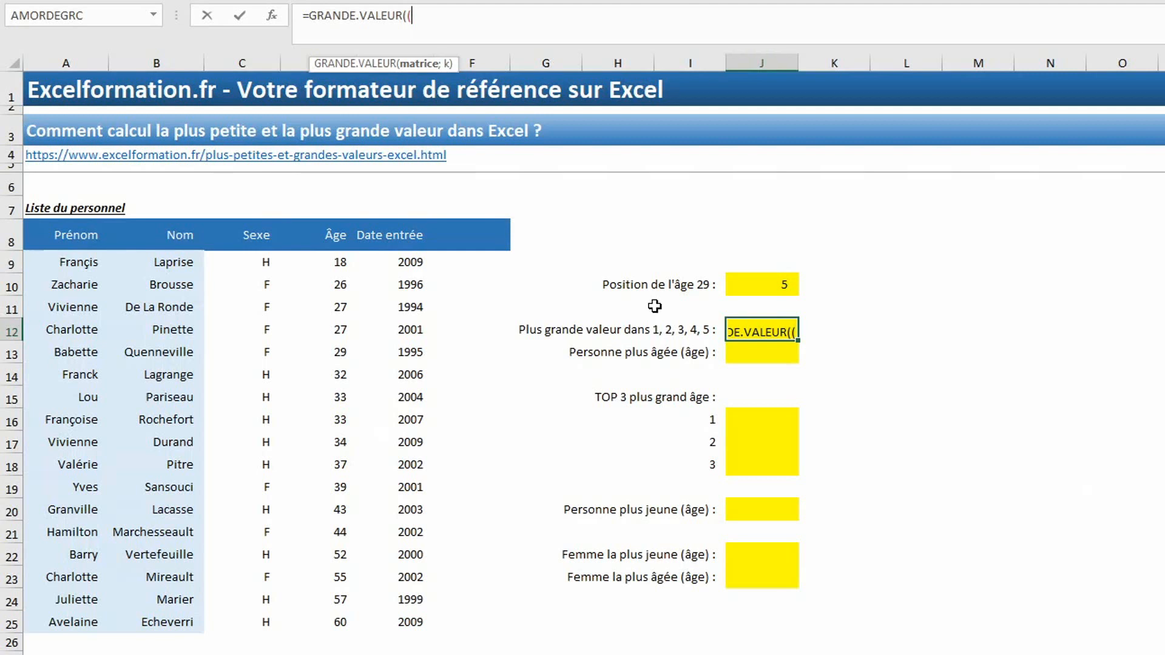
key("BackSpace")
type("{1;2;")
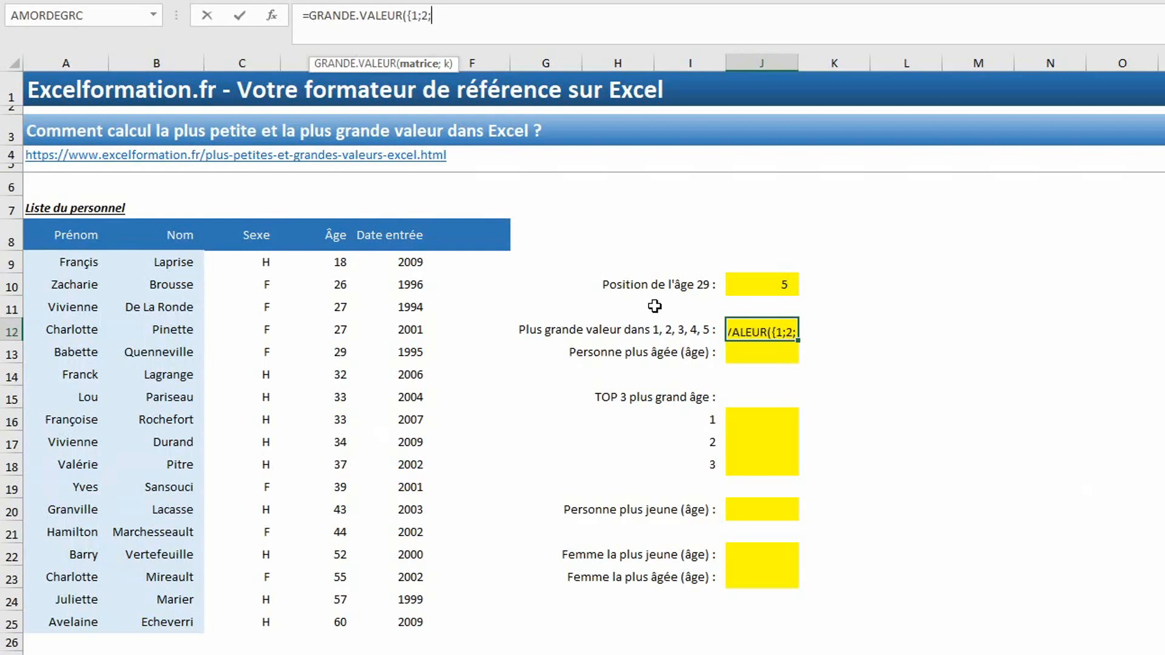
type("3;4")
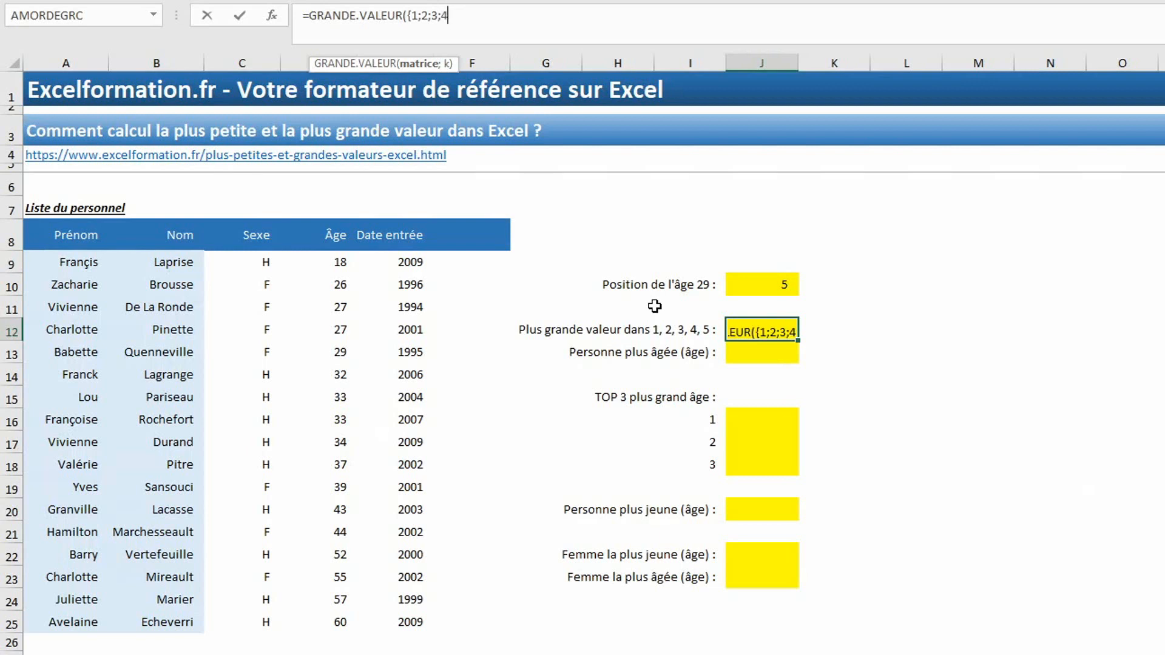
type(";5}")
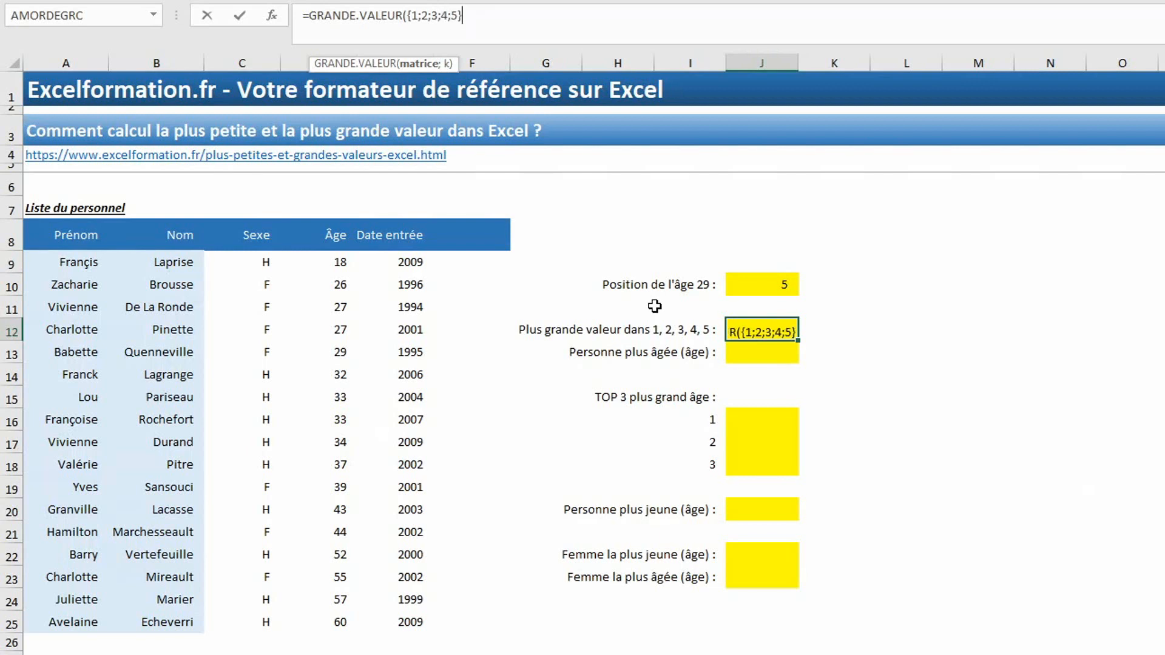
type(";")
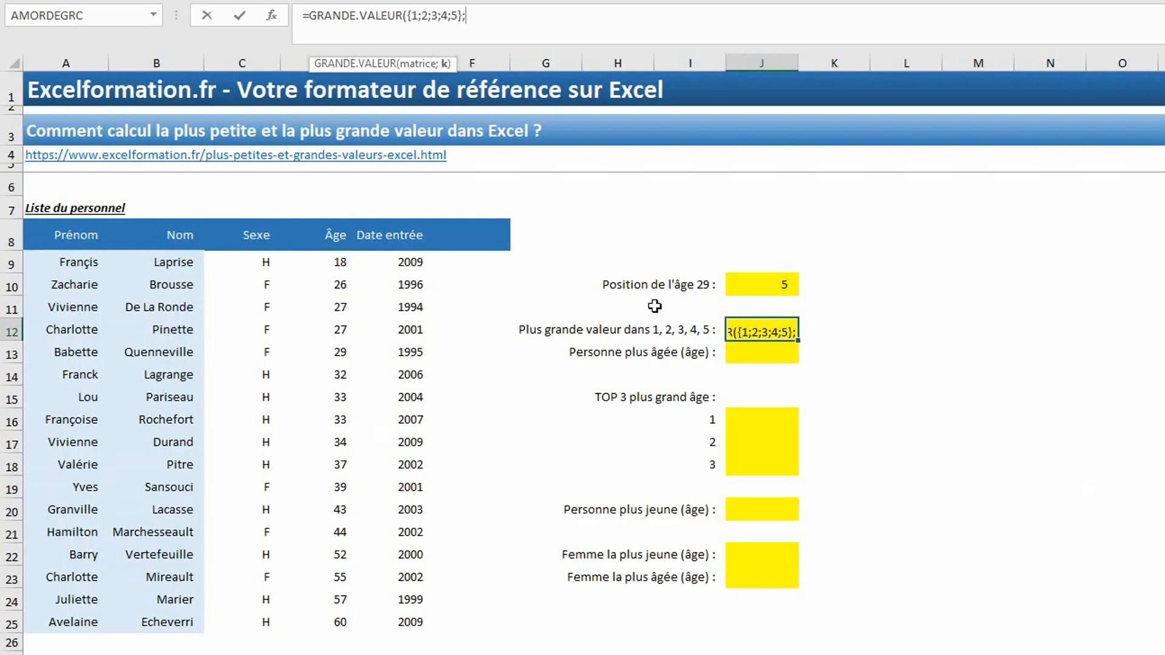
type("1)")
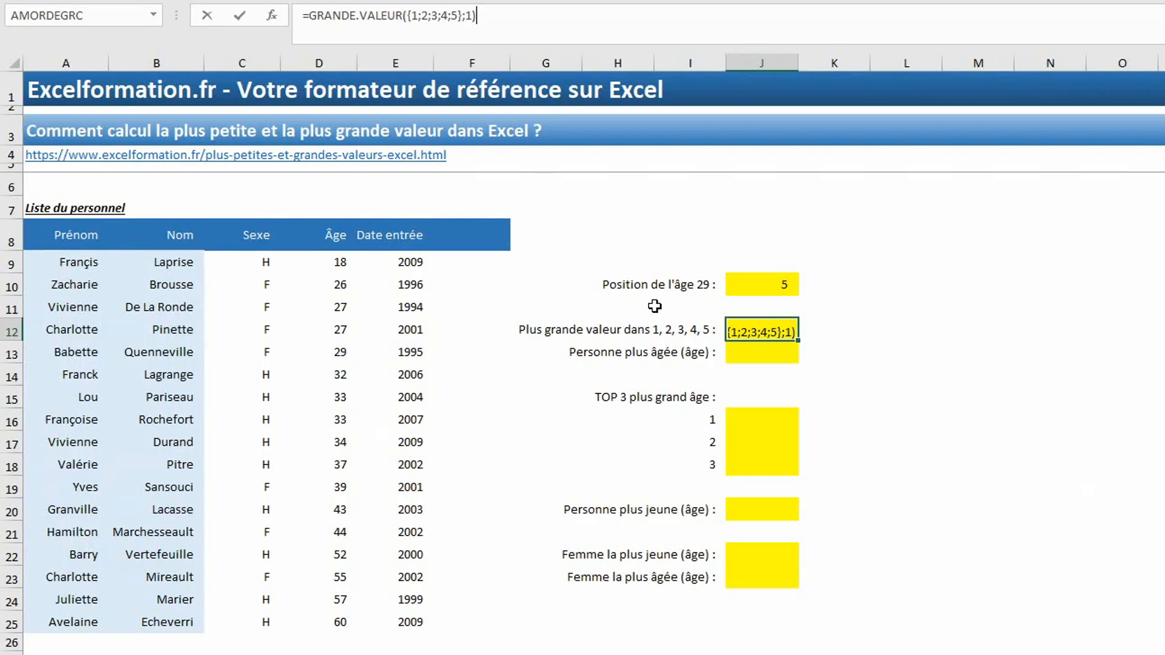
key("Return")
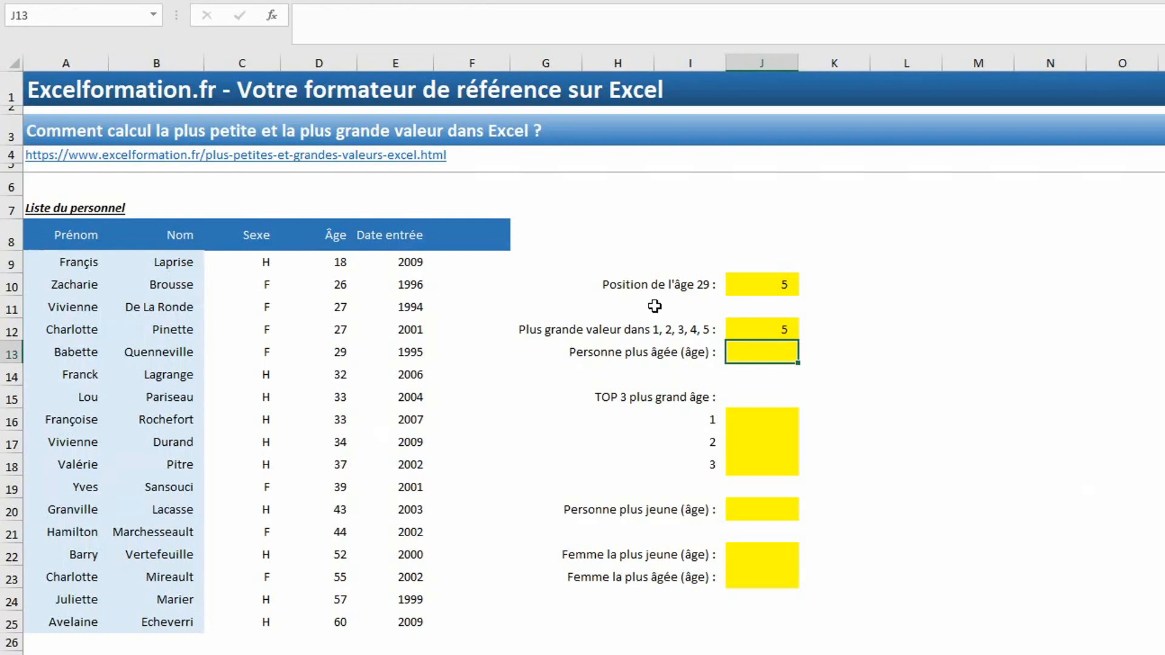
Change the k argument of the GRANDE.VALEUR formula in J12 to 2
left_click(749, 332)
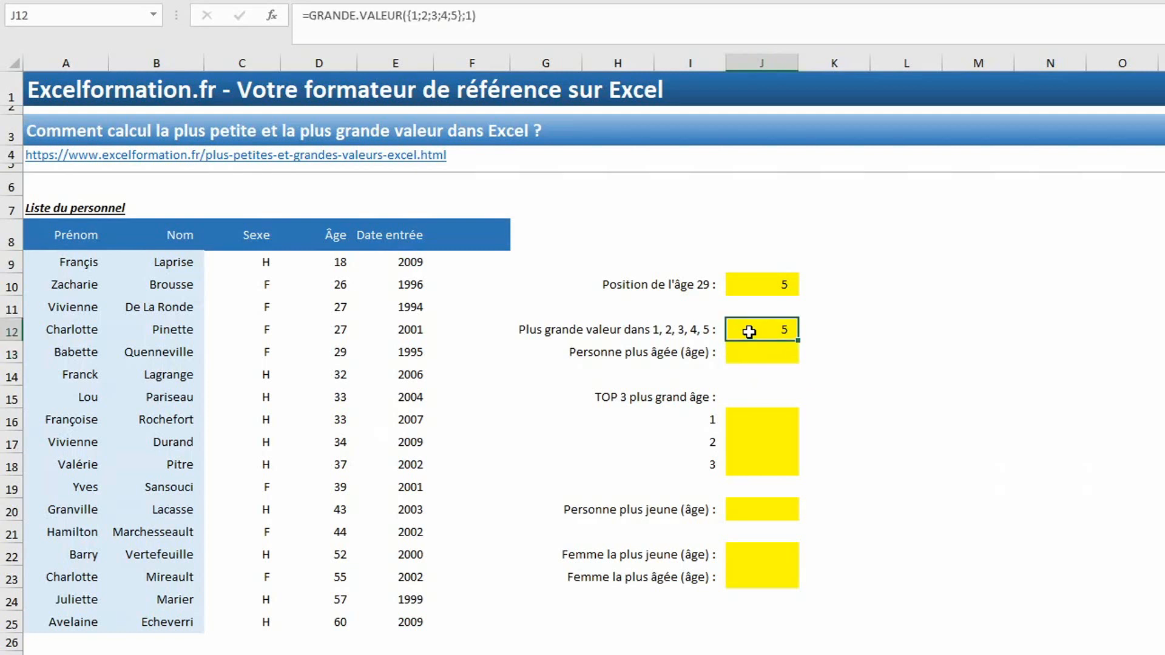
left_click(471, 14)
key("BackSpace")
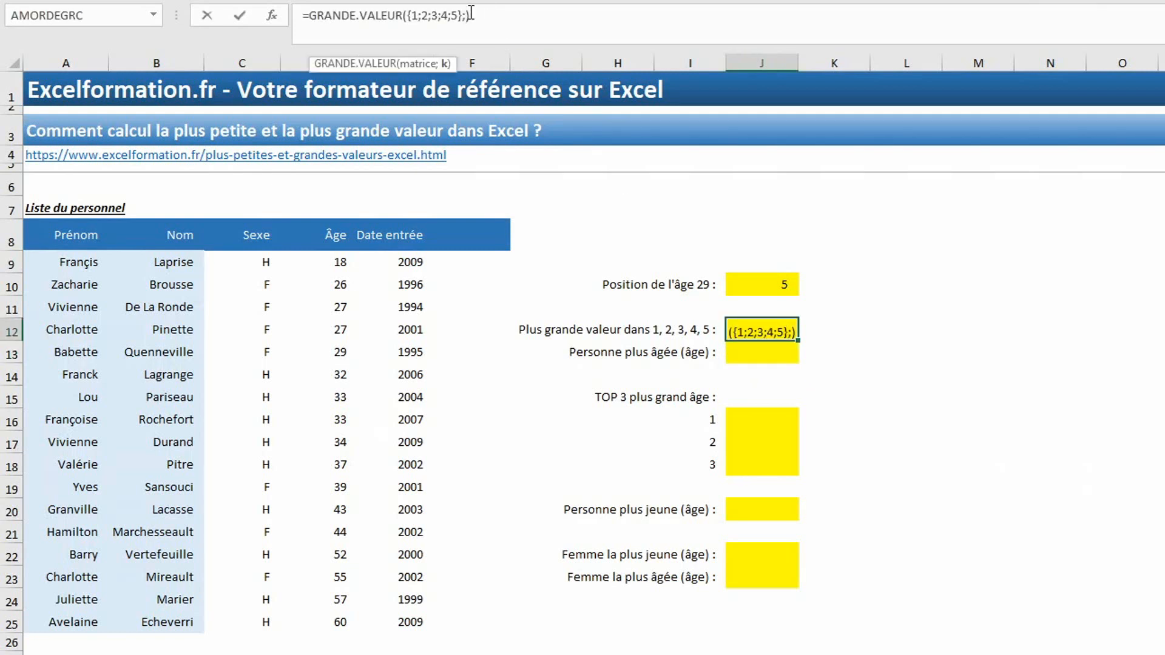
type("2")
key("Return")
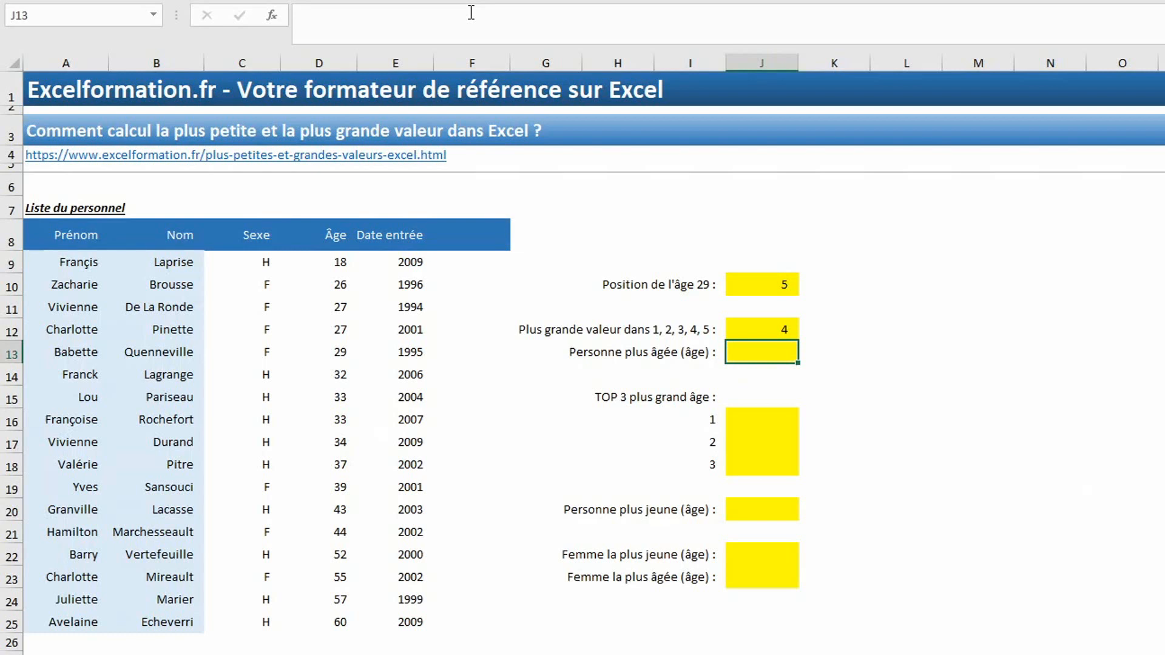
Calculate the oldest person's age in J13 with =GRANDE.VALEUR(D9:D25;1)
type("=gran")
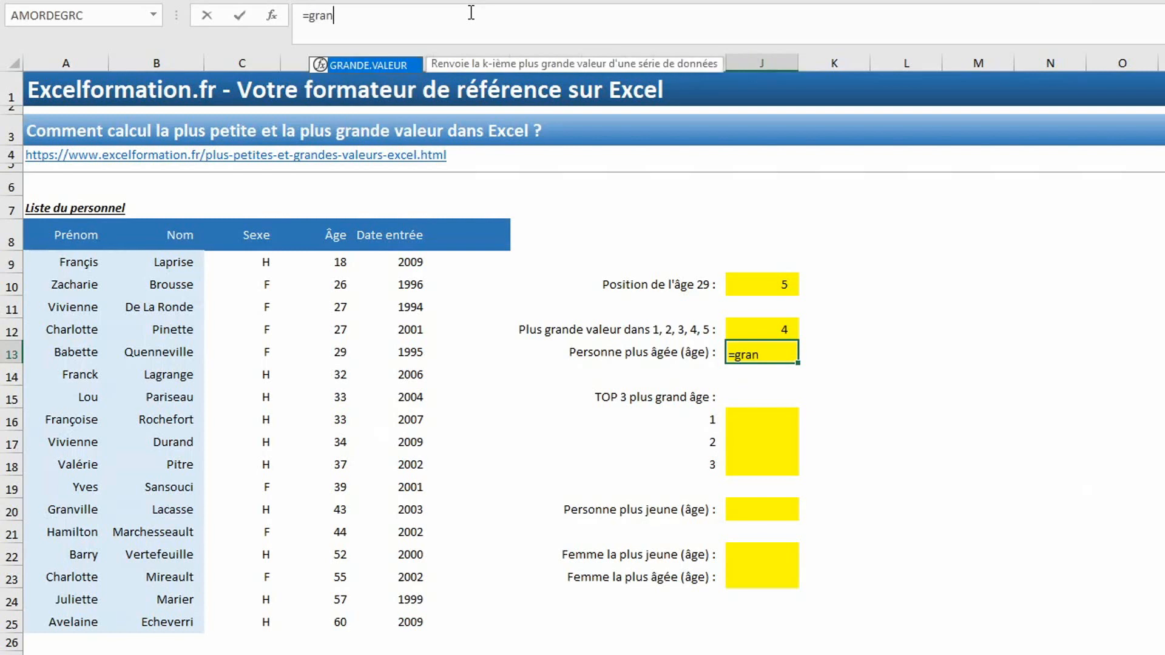
key("Tab")
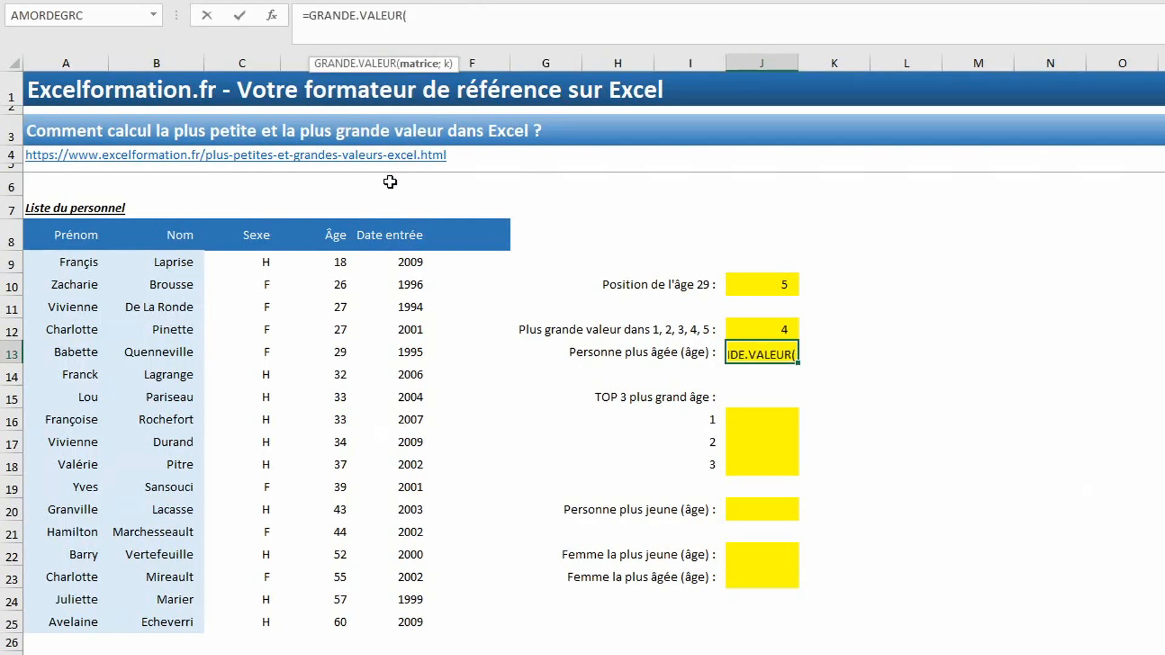
left_click_drag(322, 259, 319, 617)
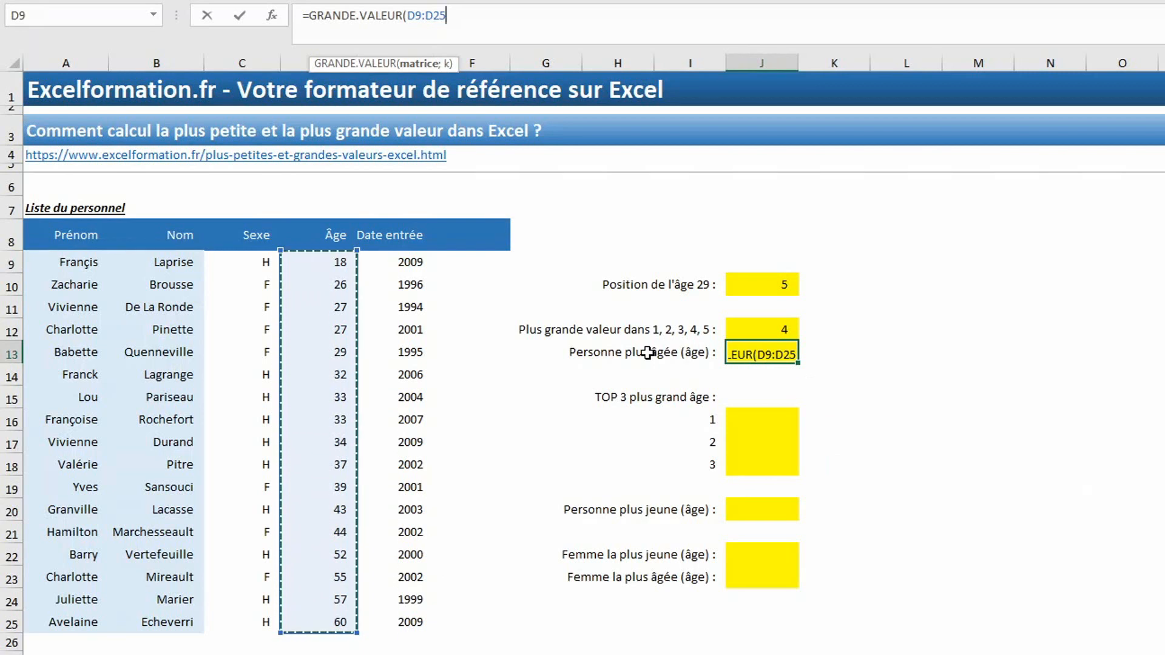
type(";1)")
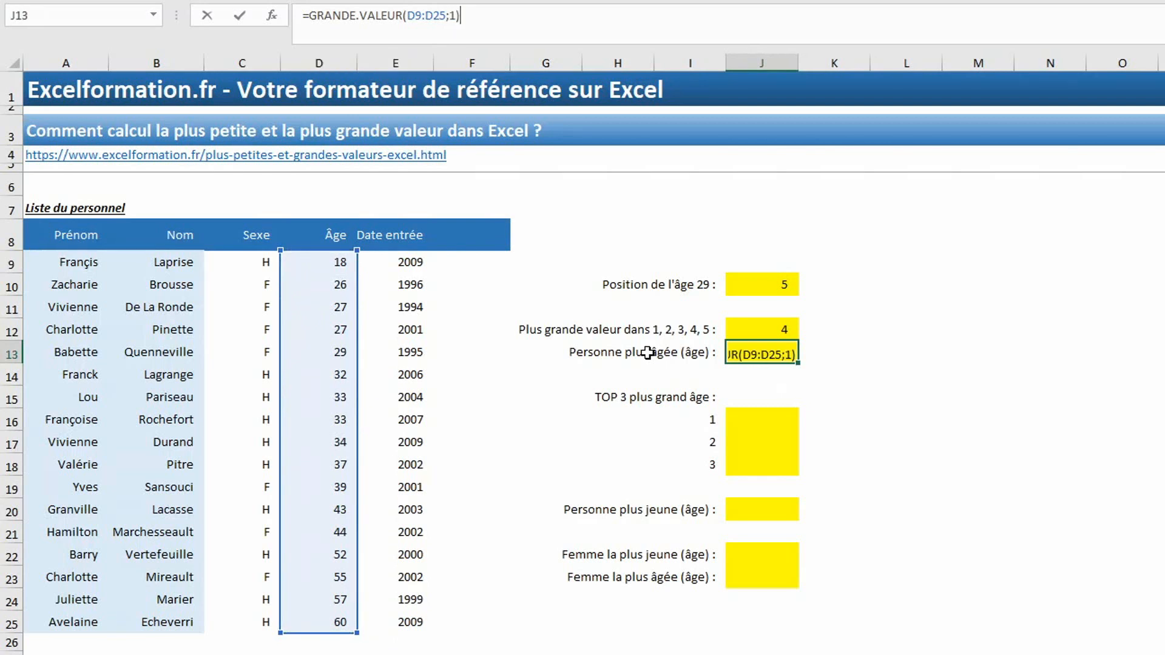
key("Return")
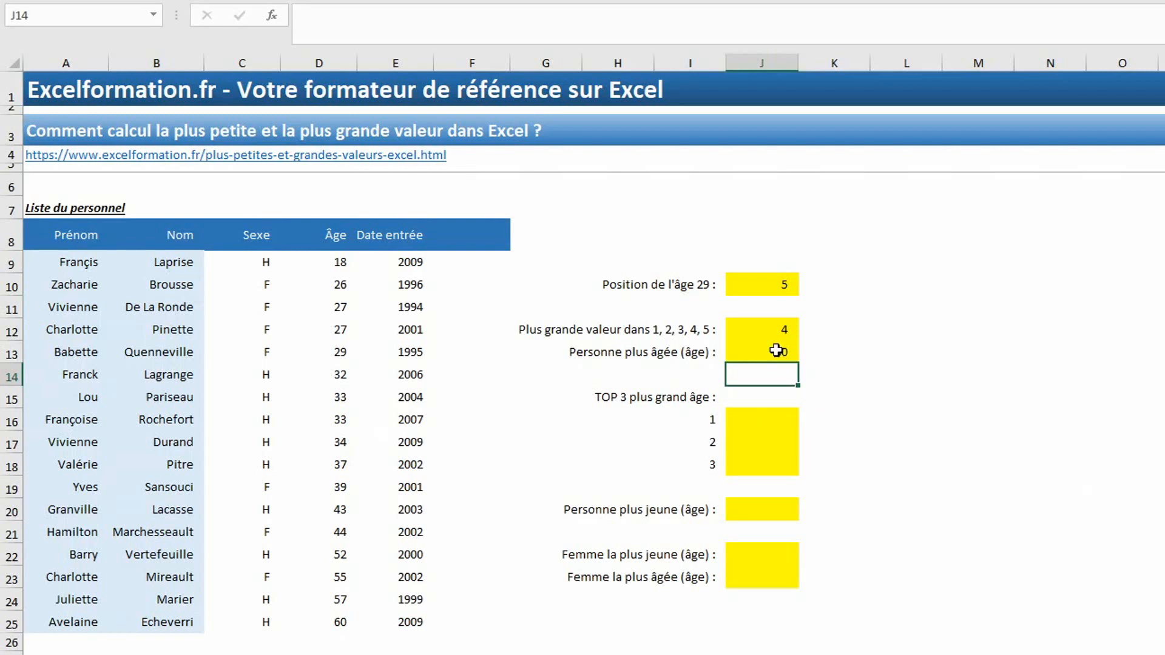
Replace the oldest-person formula in J13 with a MAX formula over the ages in D9:D25
left_click(776, 350)
type("=max(")
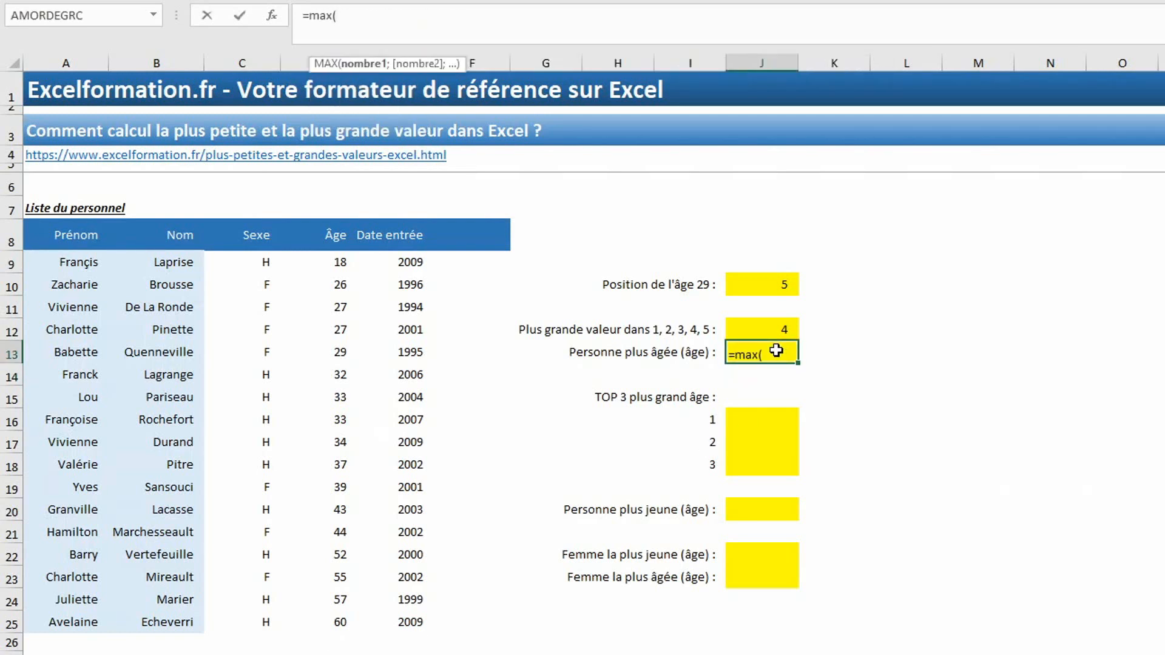
left_click_drag(339, 262, 335, 624)
key("Return")
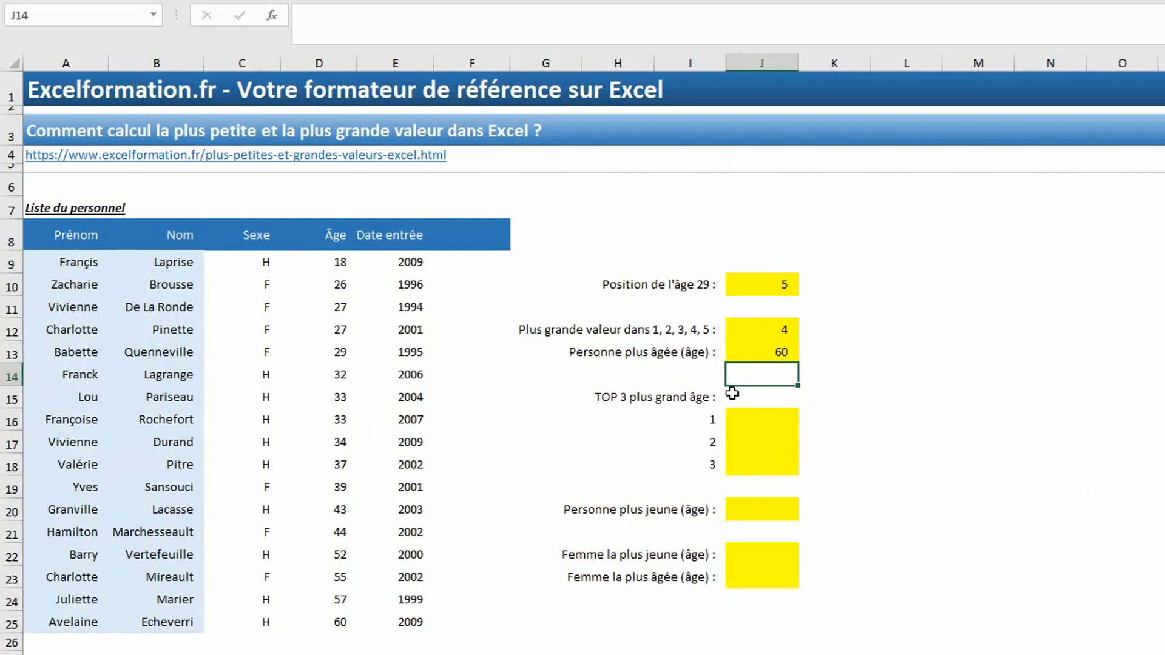
Calculate the first TOP 3 age in J16 using GRANDE.VALEUR with the absolute range $D$9:$D$25 and rank cell I16
left_click(744, 422)
type("=gr")
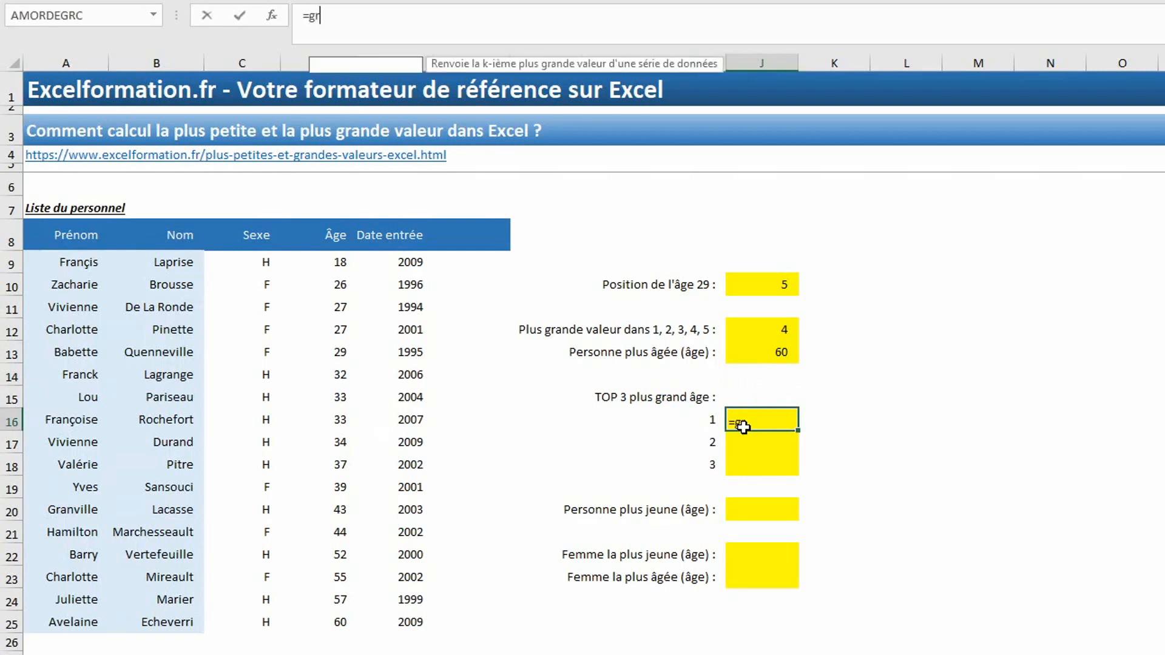
type("and")
key("Tab")
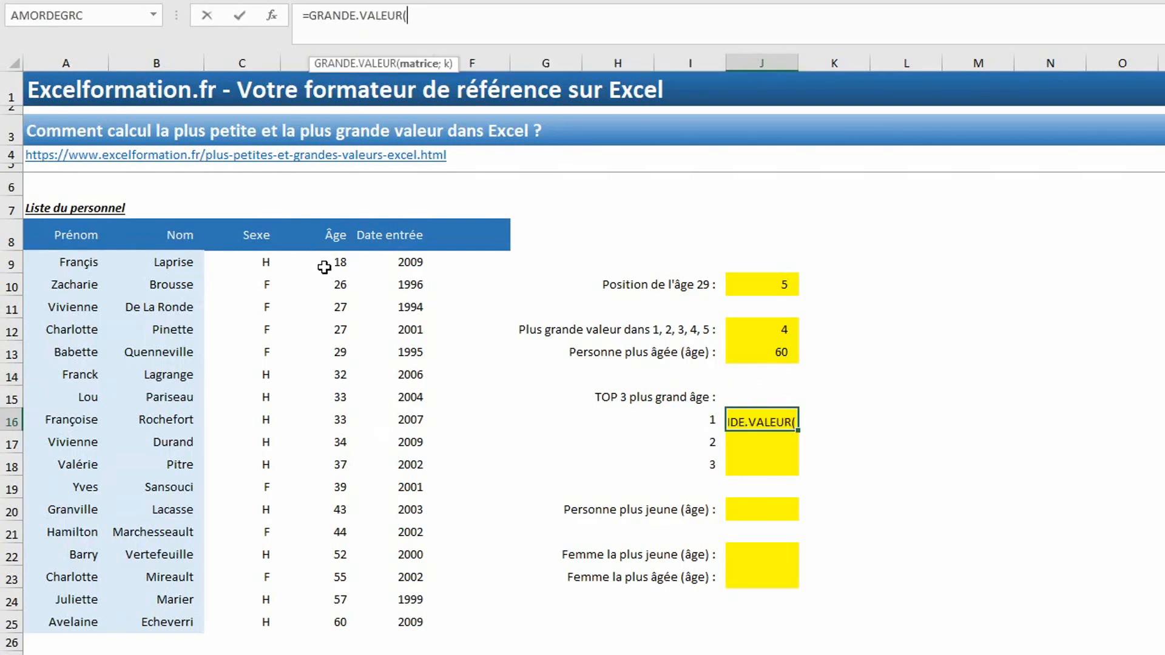
left_click_drag(322, 263, 328, 616)
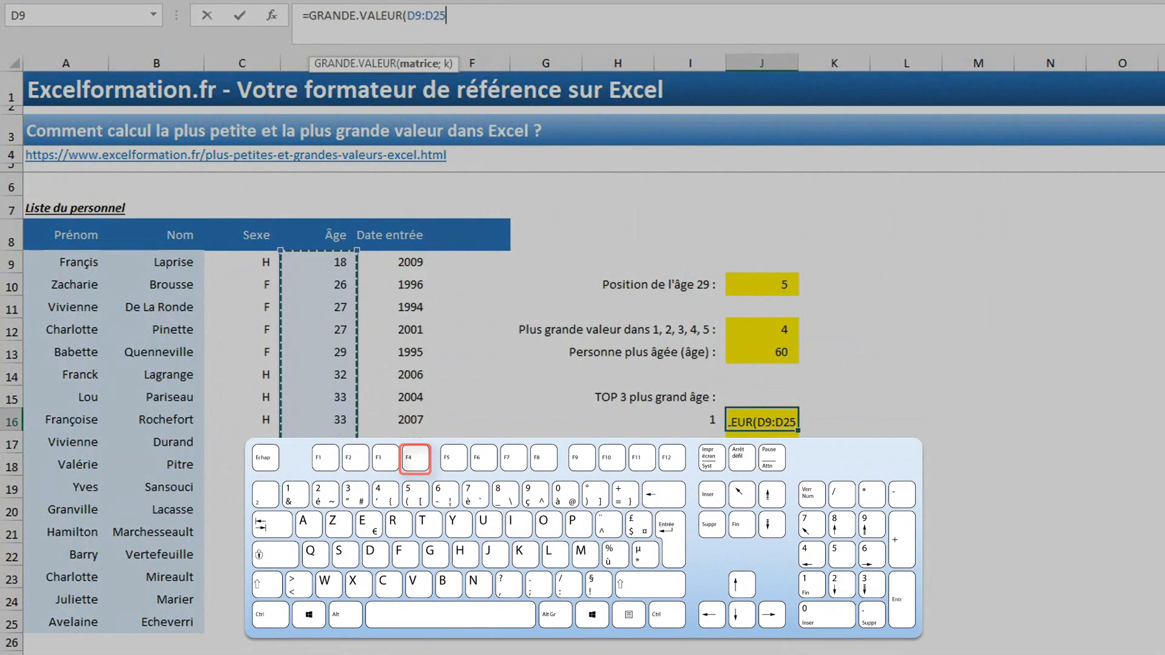
key("F4")
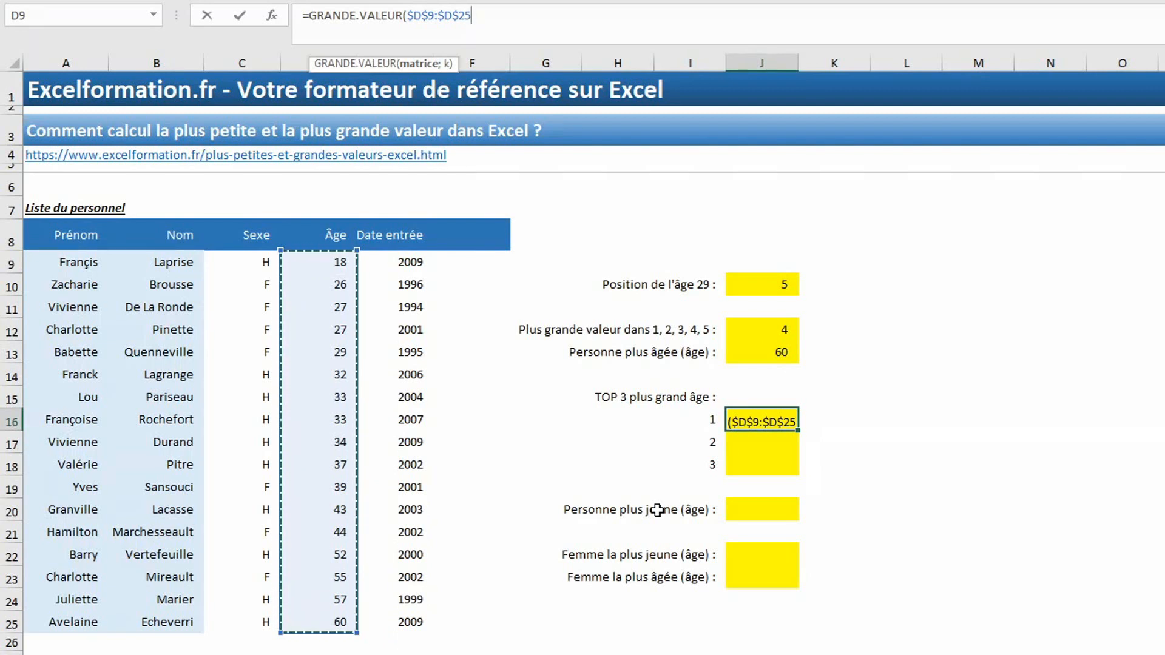
type(";")
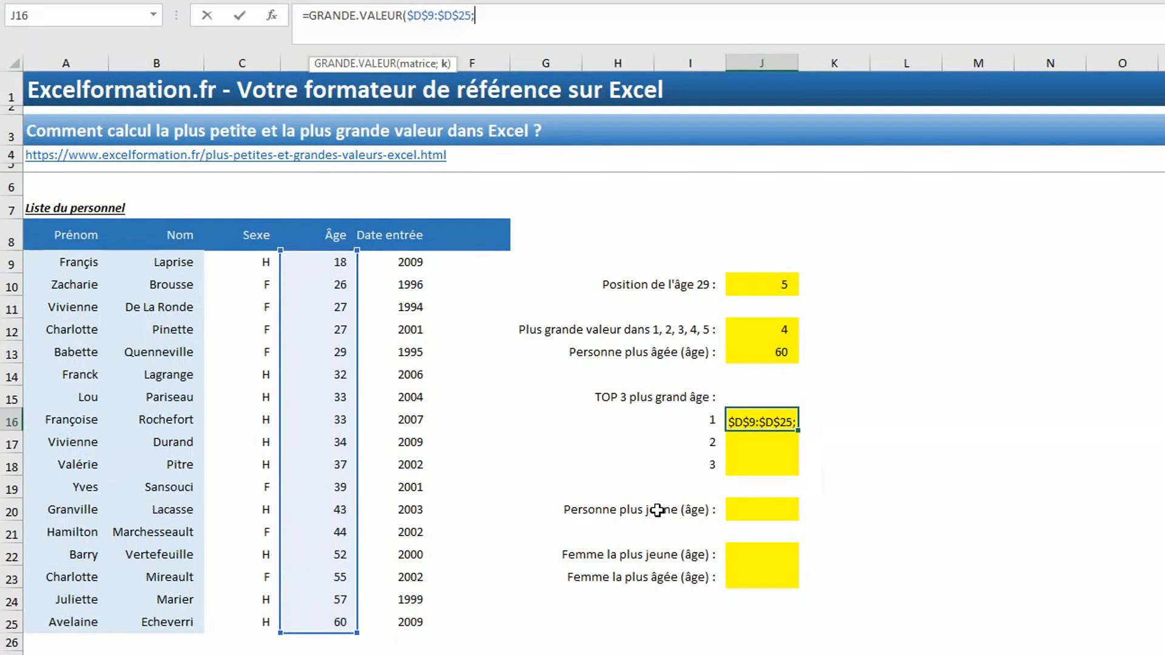
left_click(708, 419)
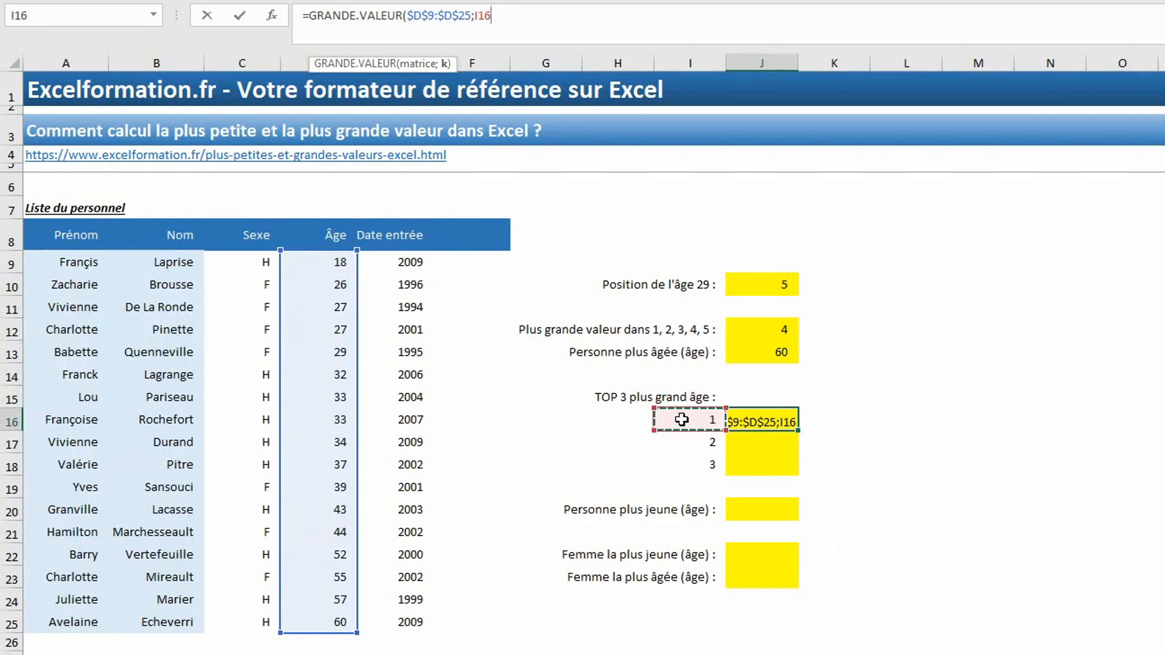
key("Return")
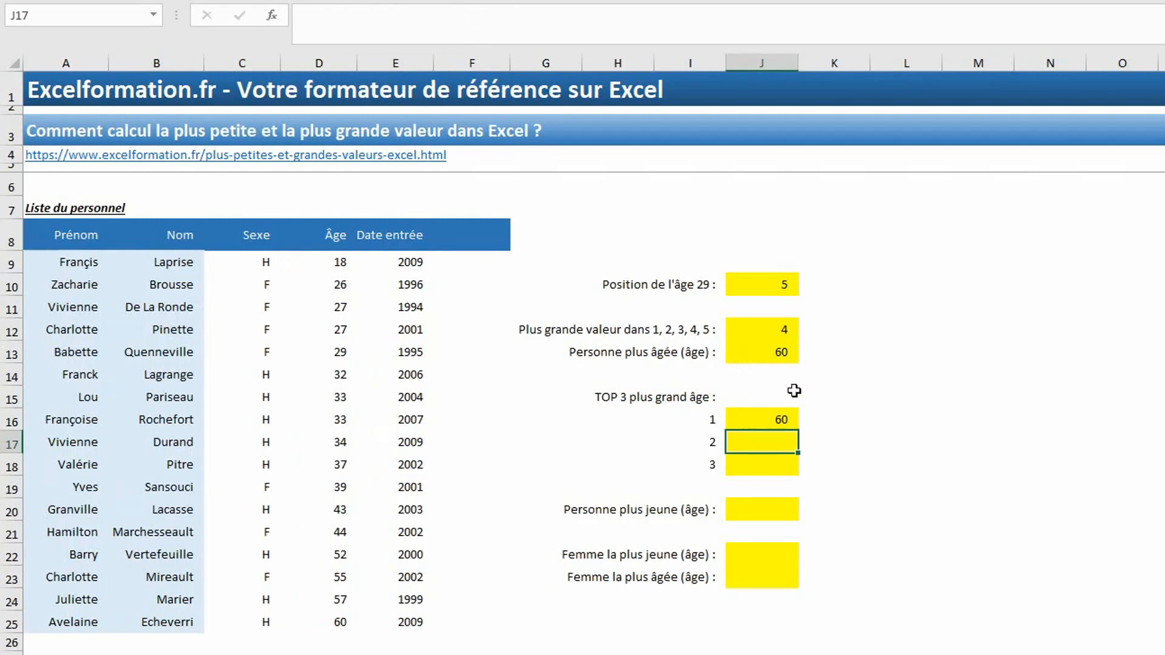
Fill the first TOP 3 age formula in J16 down through J18
left_click(784, 419)
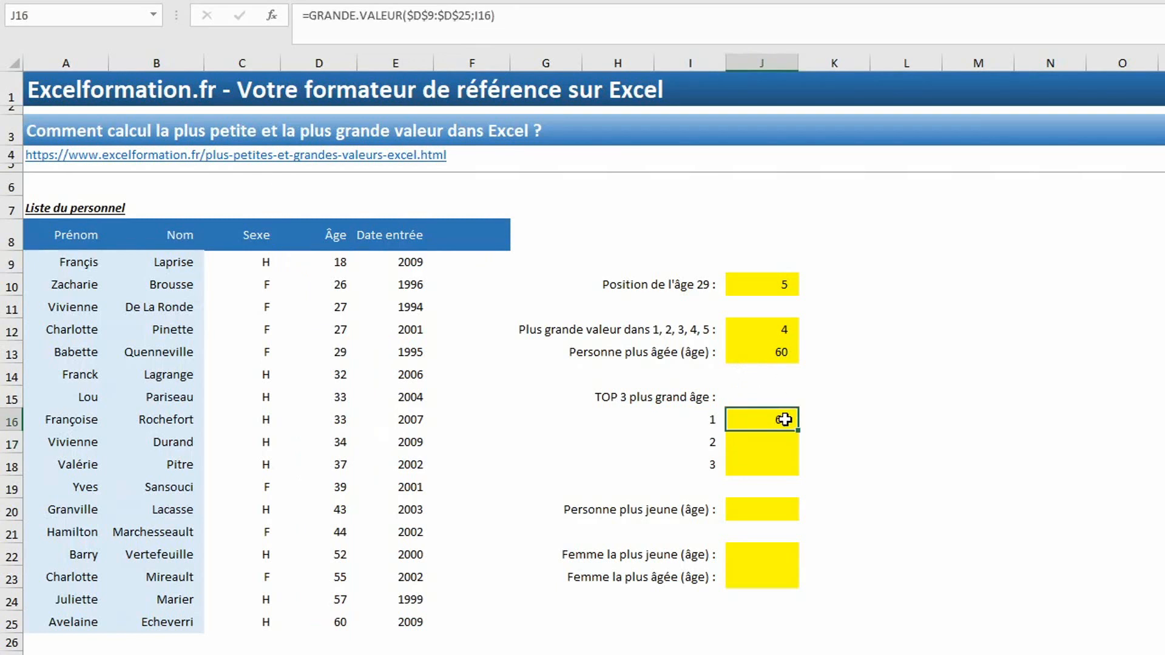
double_click(798, 431)
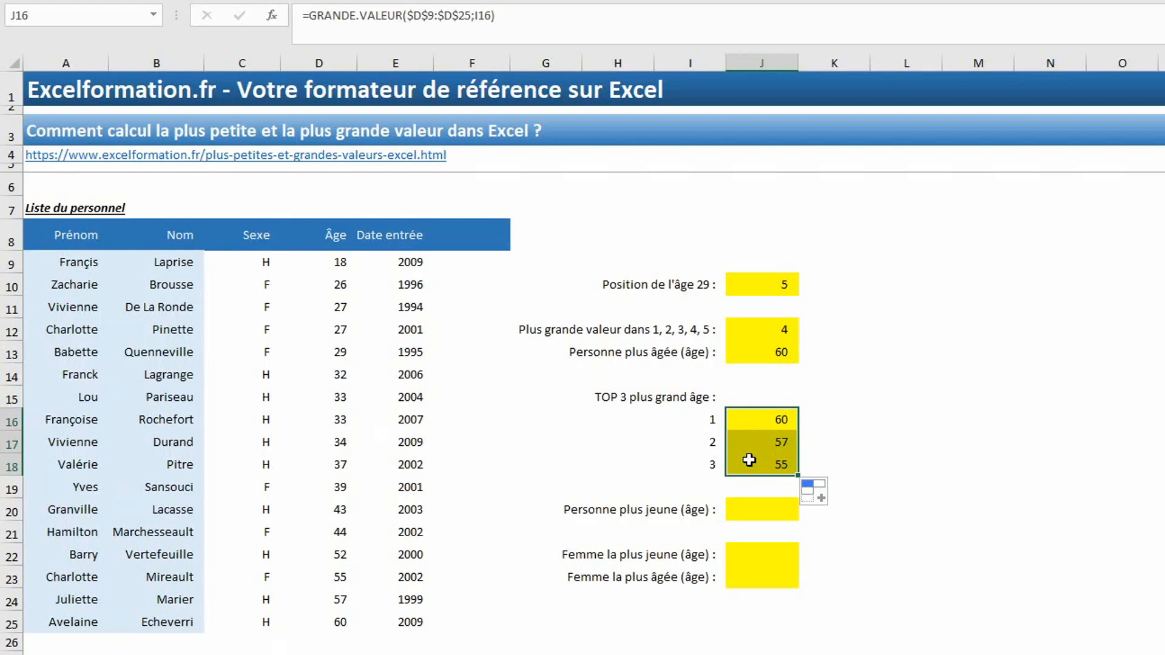
Calculate the youngest person's age in J20 with =PETITE.VALEUR(D9:D25;1)
left_click(752, 512)
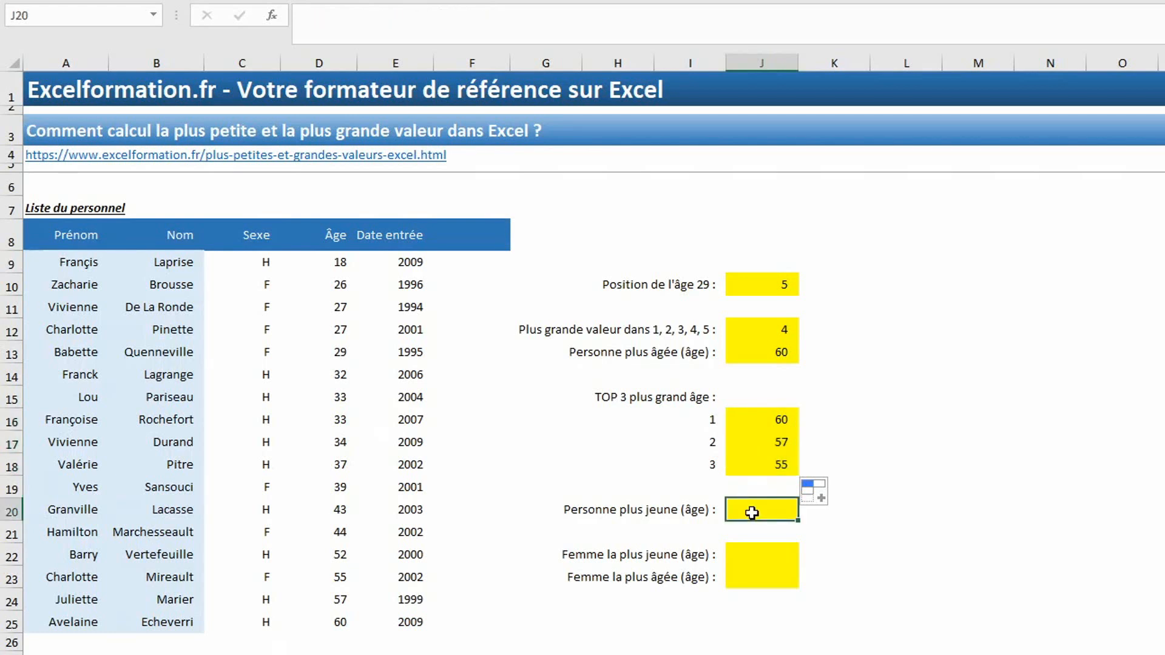
type("=pet")
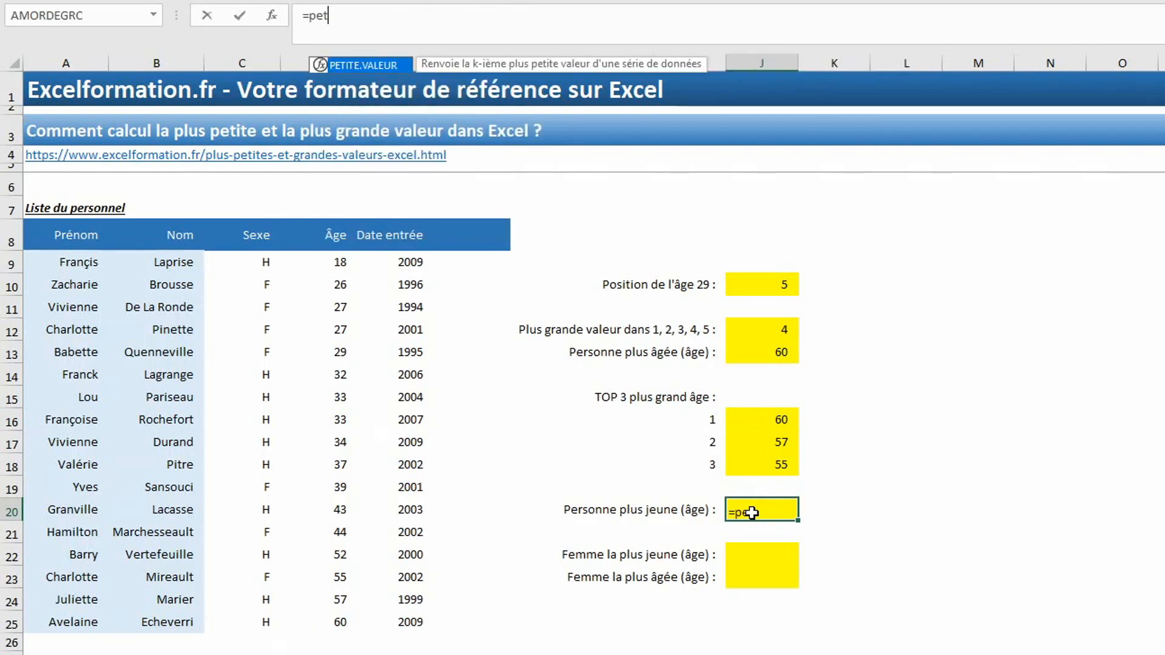
key("Tab")
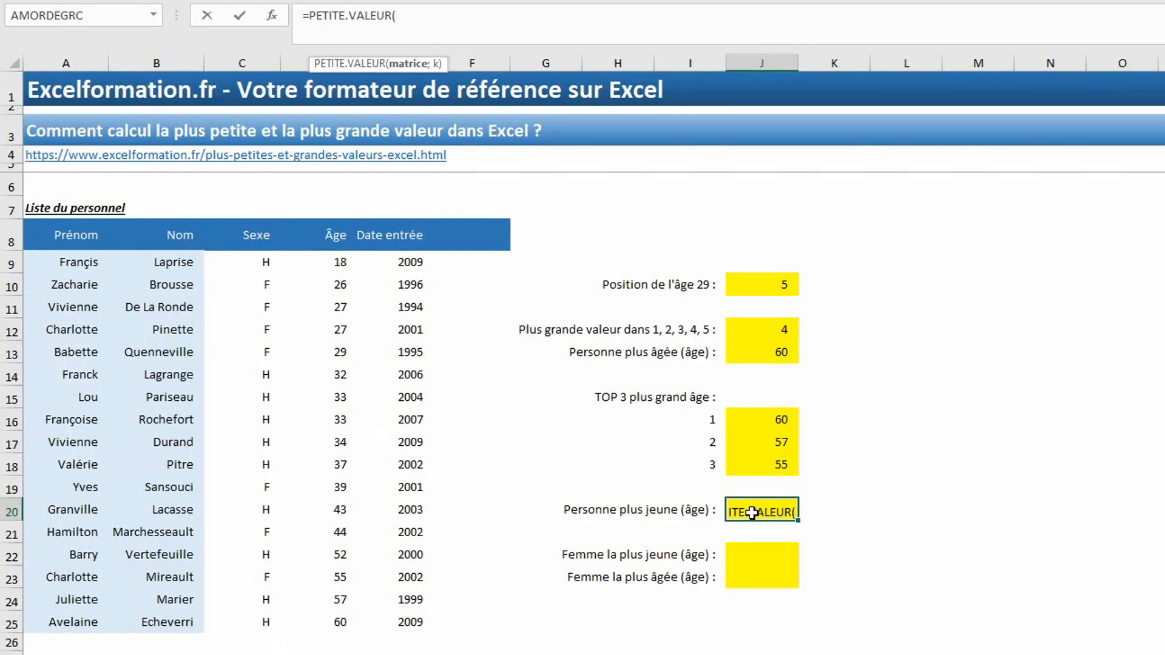
left_click_drag(341, 265, 332, 617)
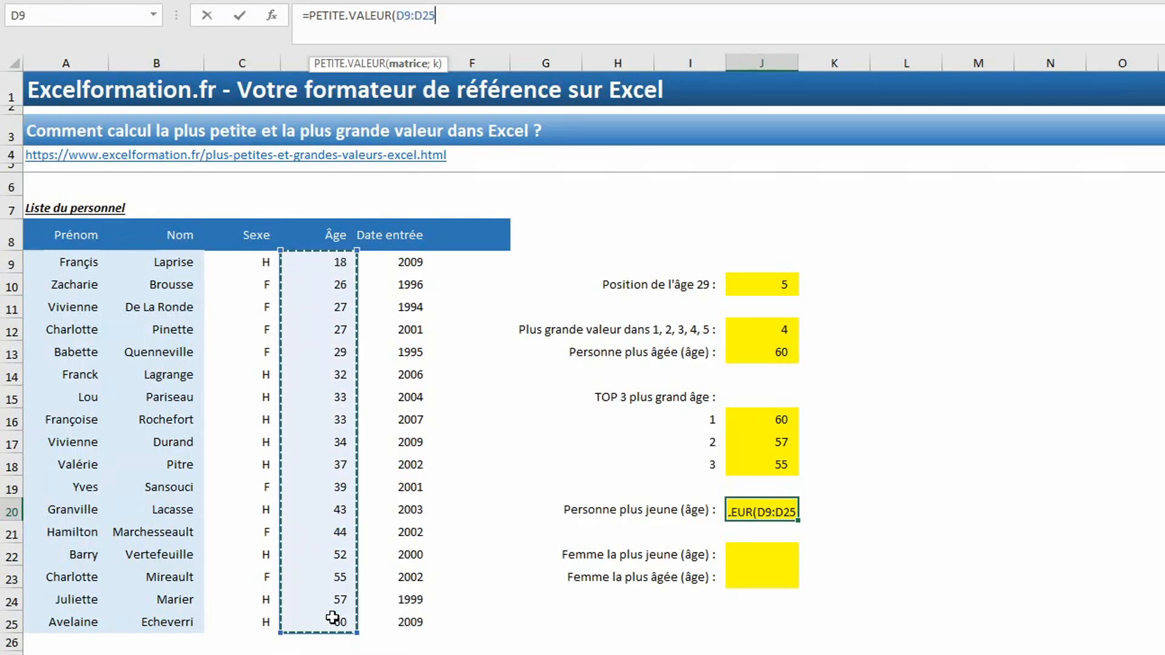
type(";")
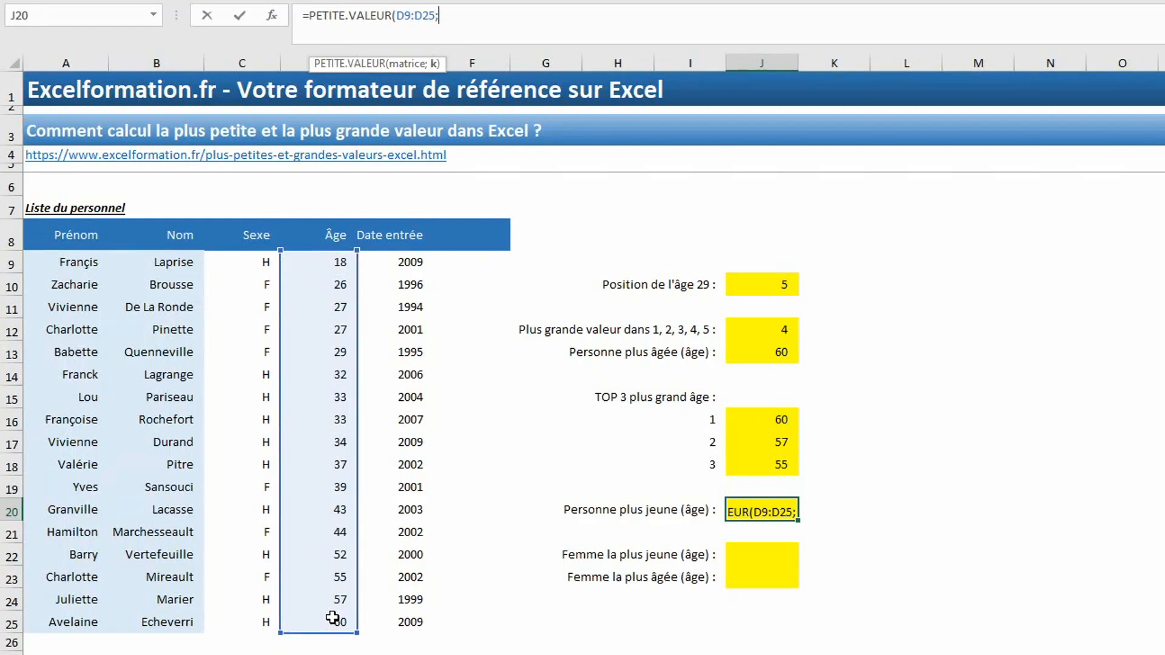
type("1")
key("Return")
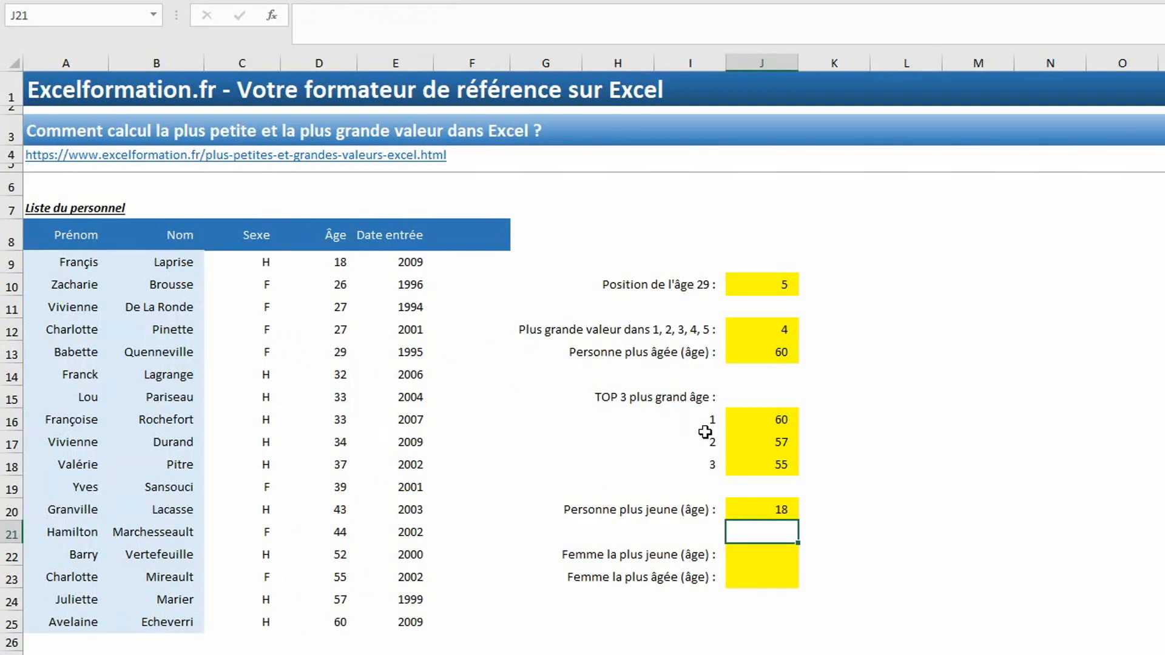
Replace the youngest-person formula in J20 with a MIN formula over the ages in D9:D25
left_click(761, 506)
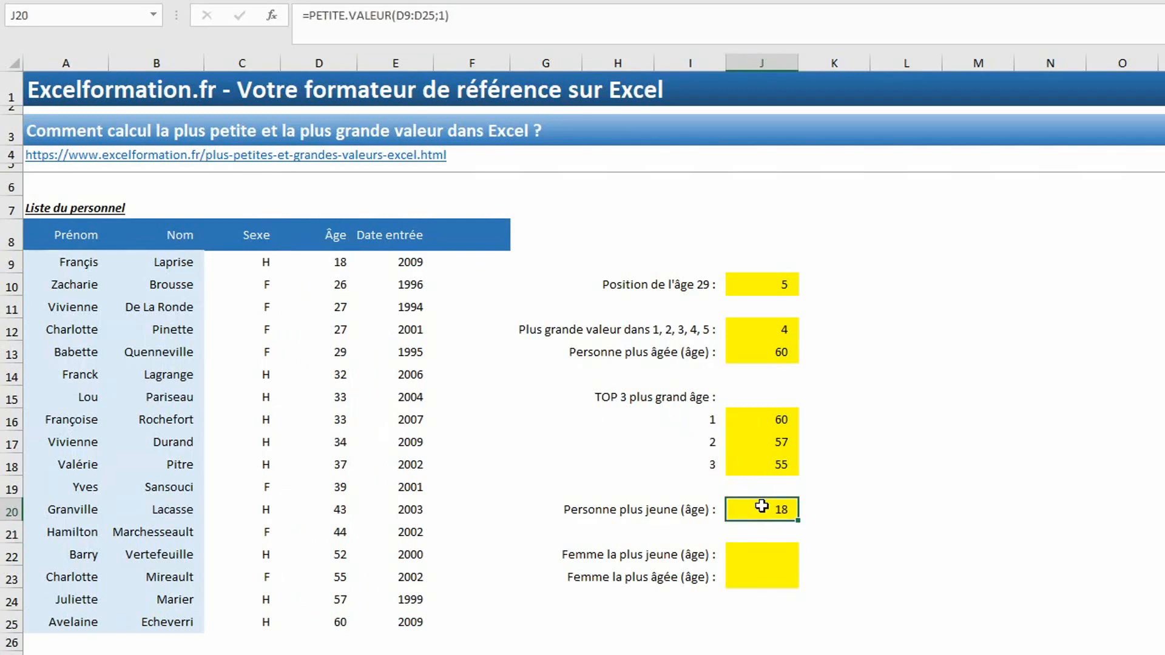
type("=min(")
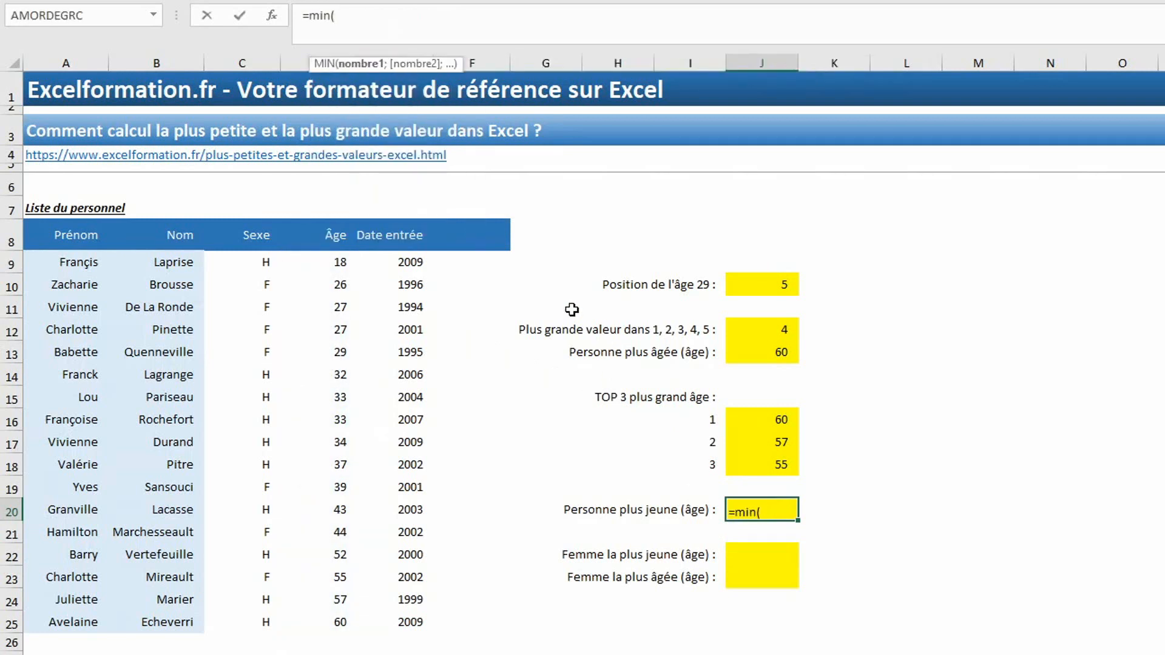
left_click_drag(327, 263, 333, 618)
key("Return")
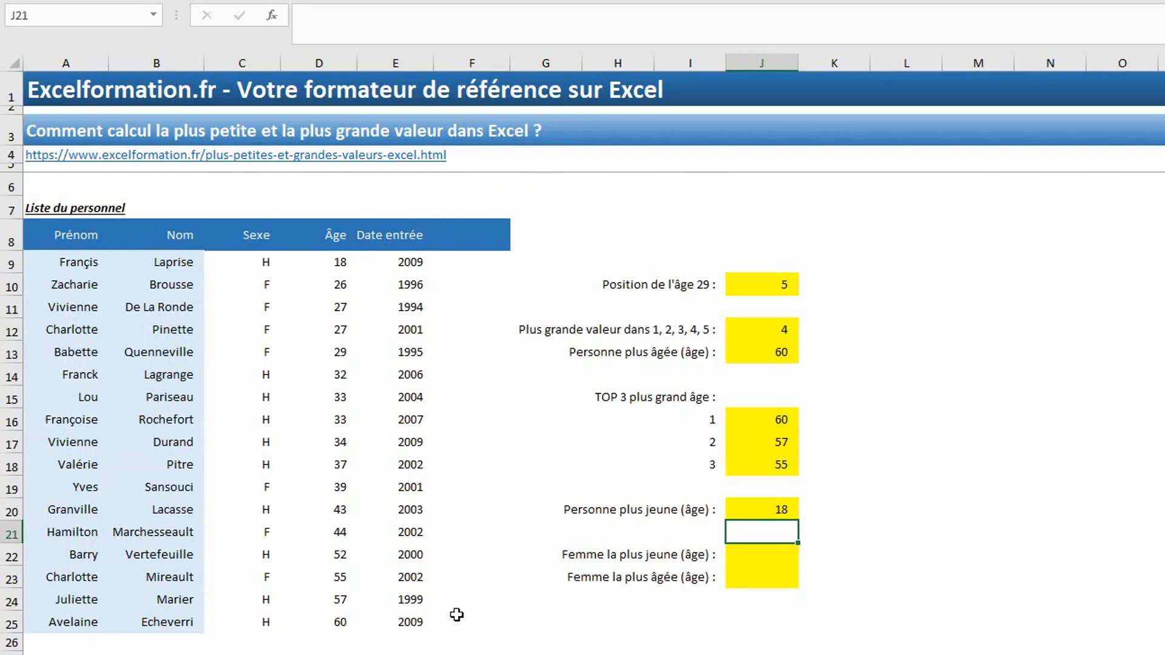
Enter =SI(C9="F";D9) in F9 to return only women's ages, and fill it down through F25
left_click(474, 267)
type("=si(")
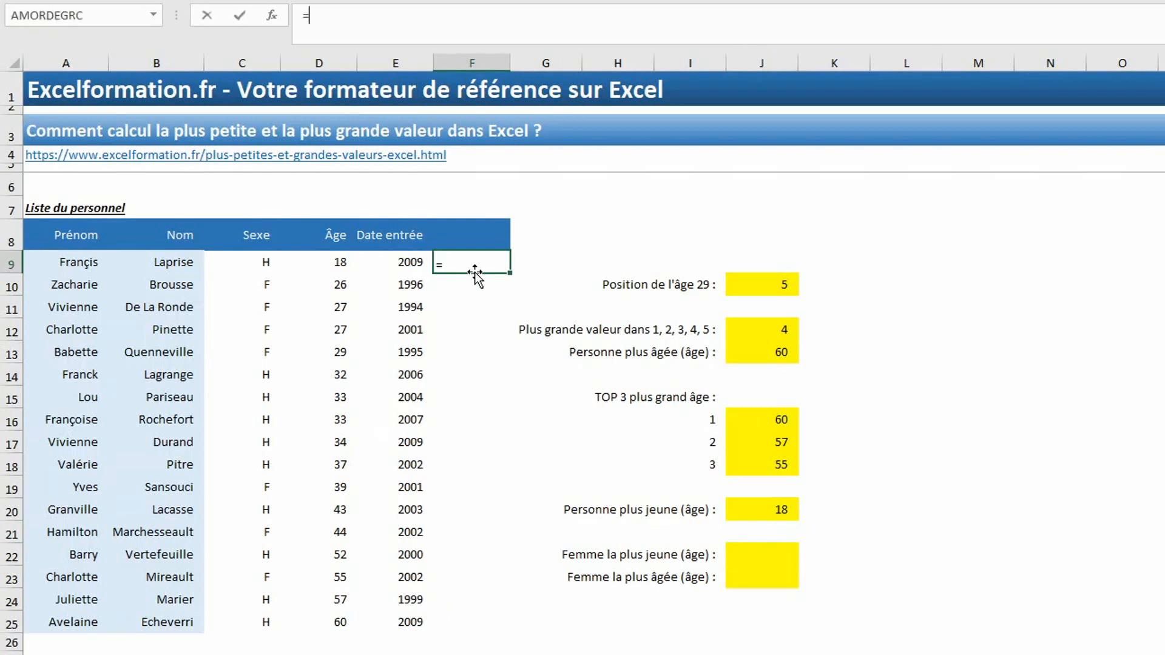
left_click(253, 261)
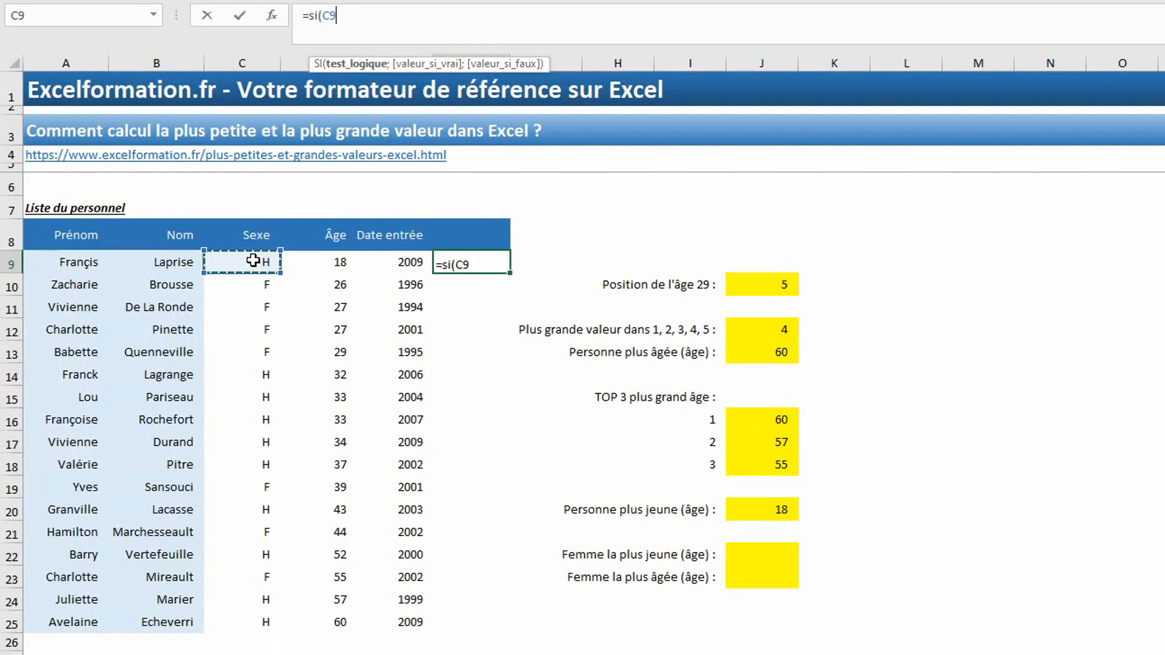
type("=\"F\"")
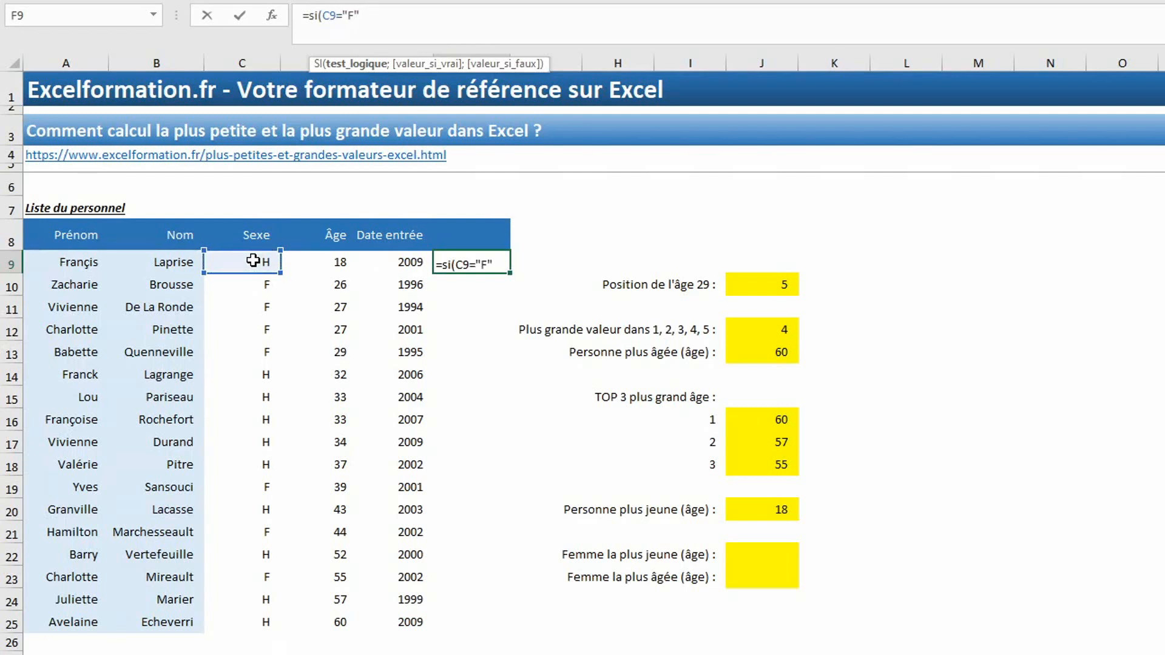
type(";")
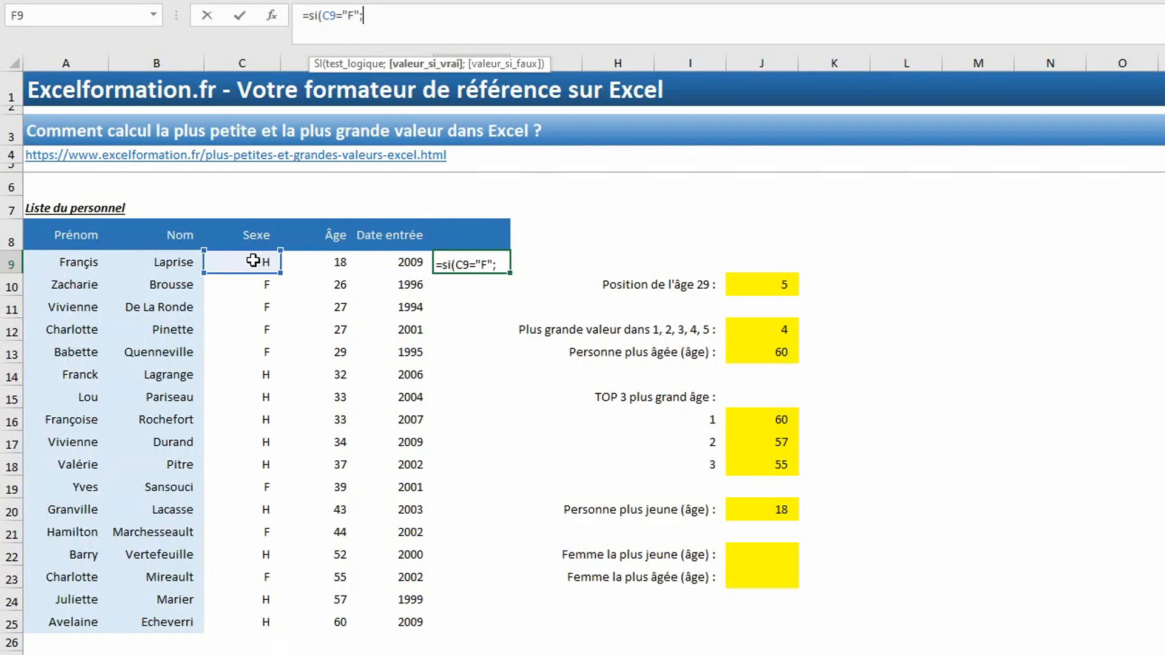
left_click(315, 259)
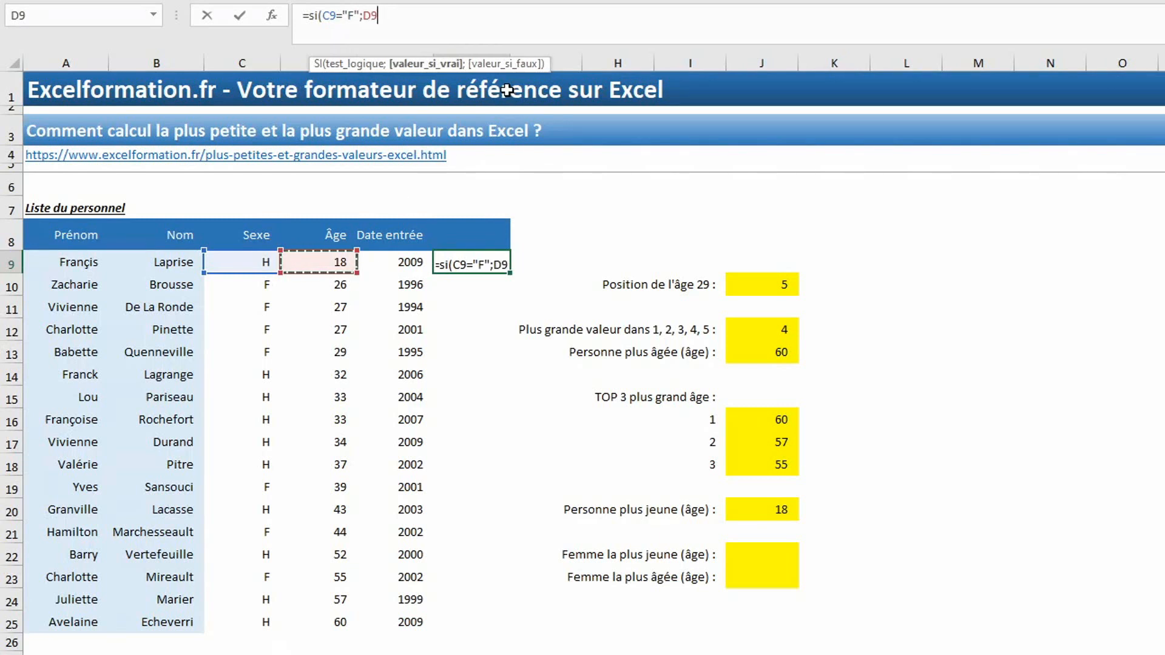
type(")")
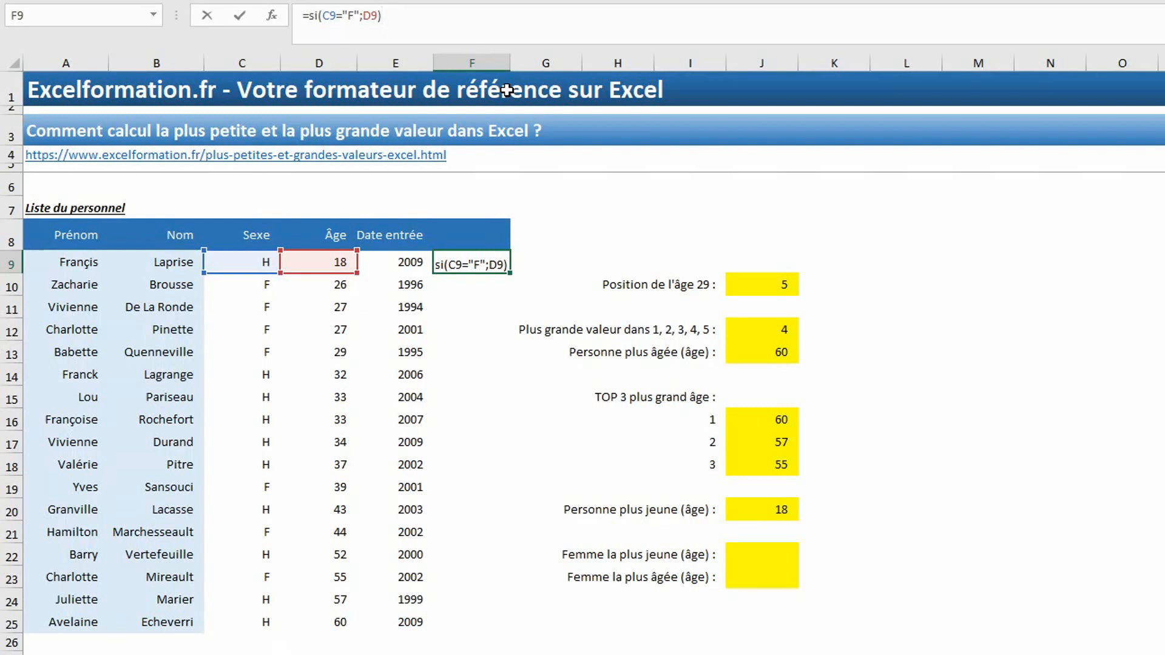
key("Return")
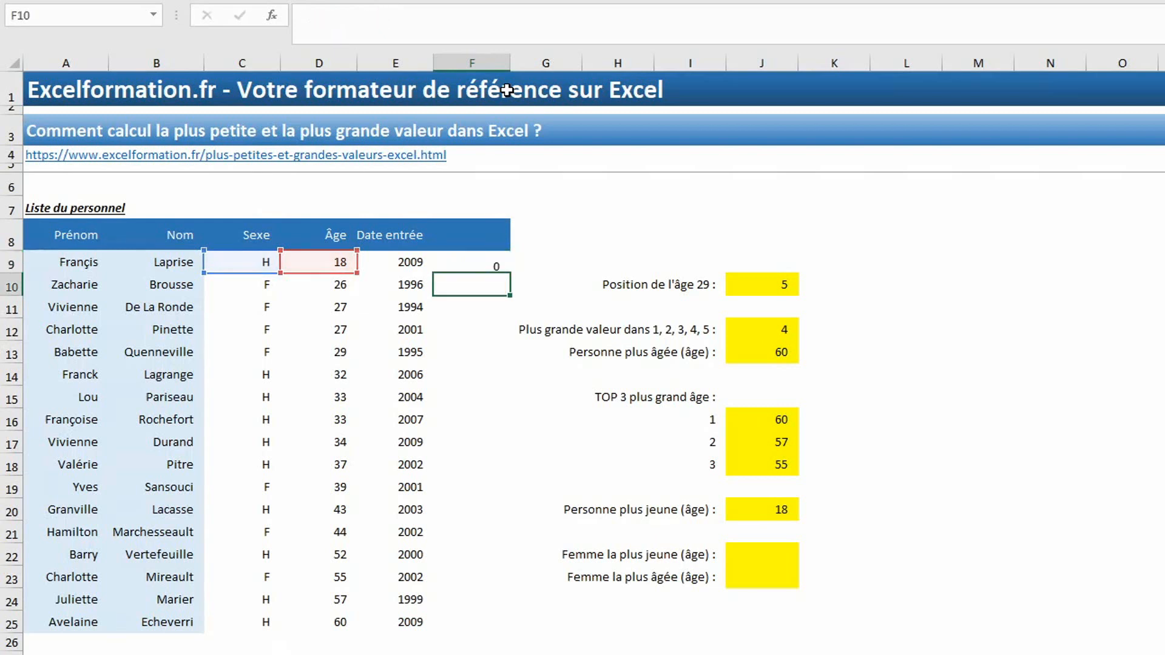
left_click(501, 266)
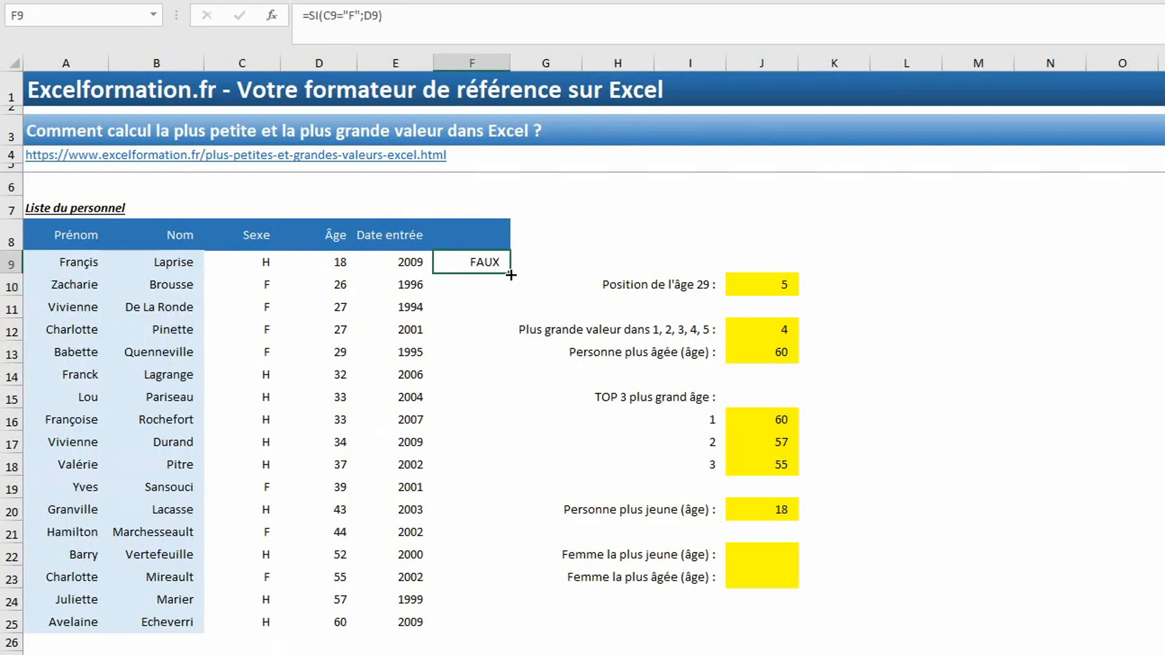
double_click(510, 275)
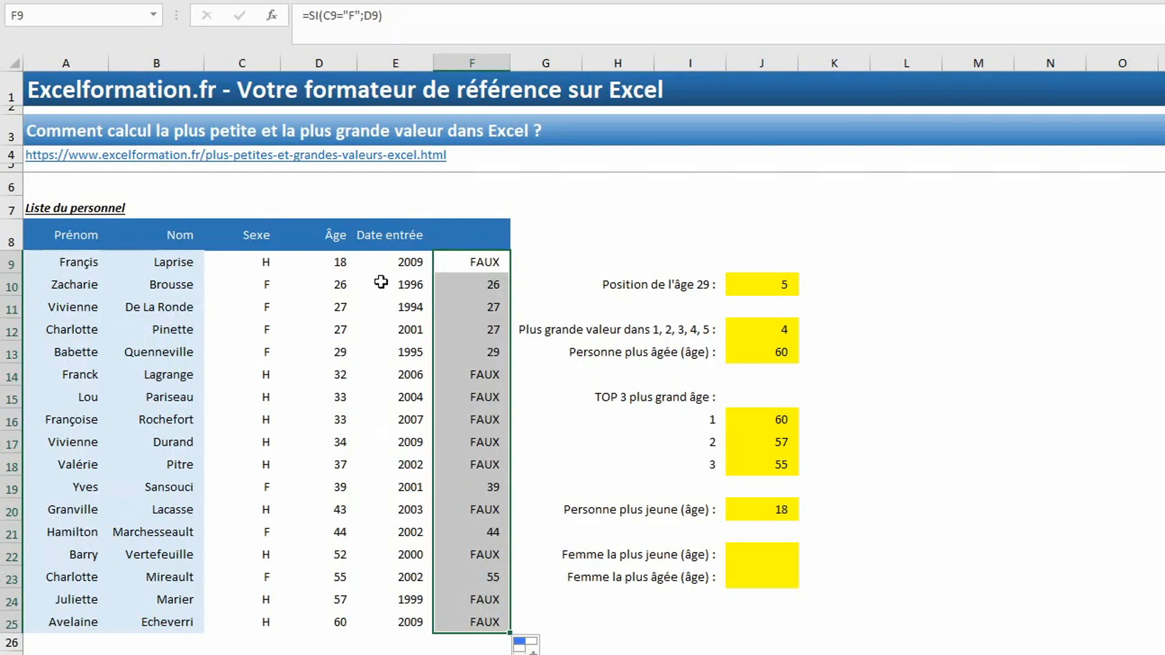
Calculate the youngest woman's age in J22 with =PETITE.VALEUR(F9:F25;1)
left_click(780, 555)
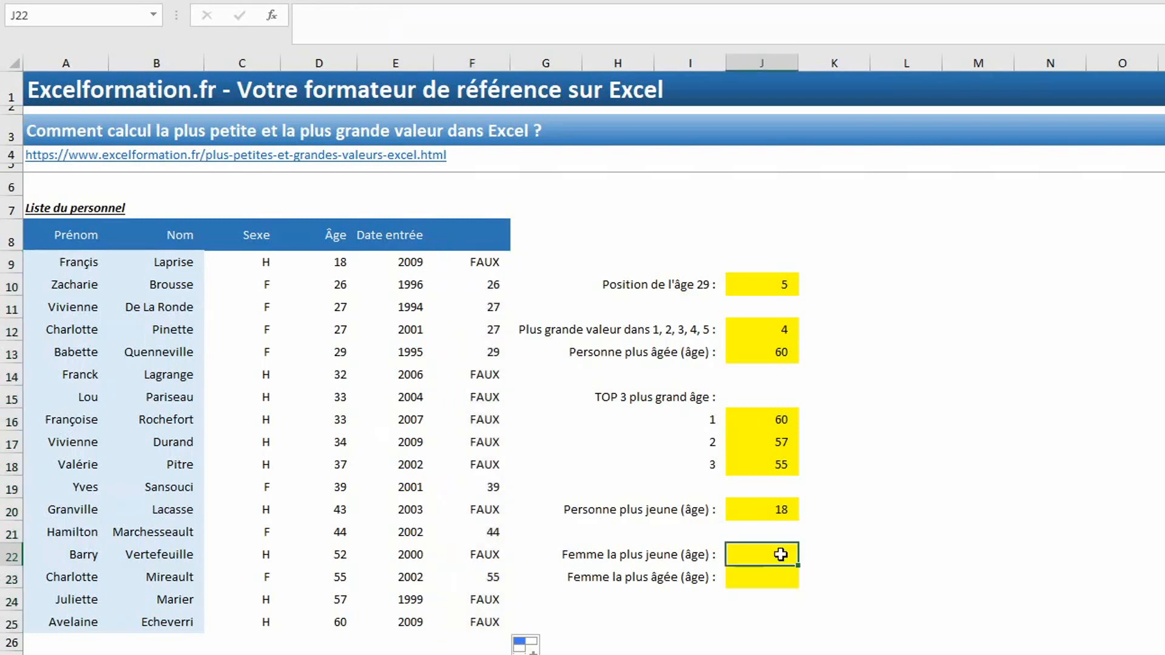
type("=")
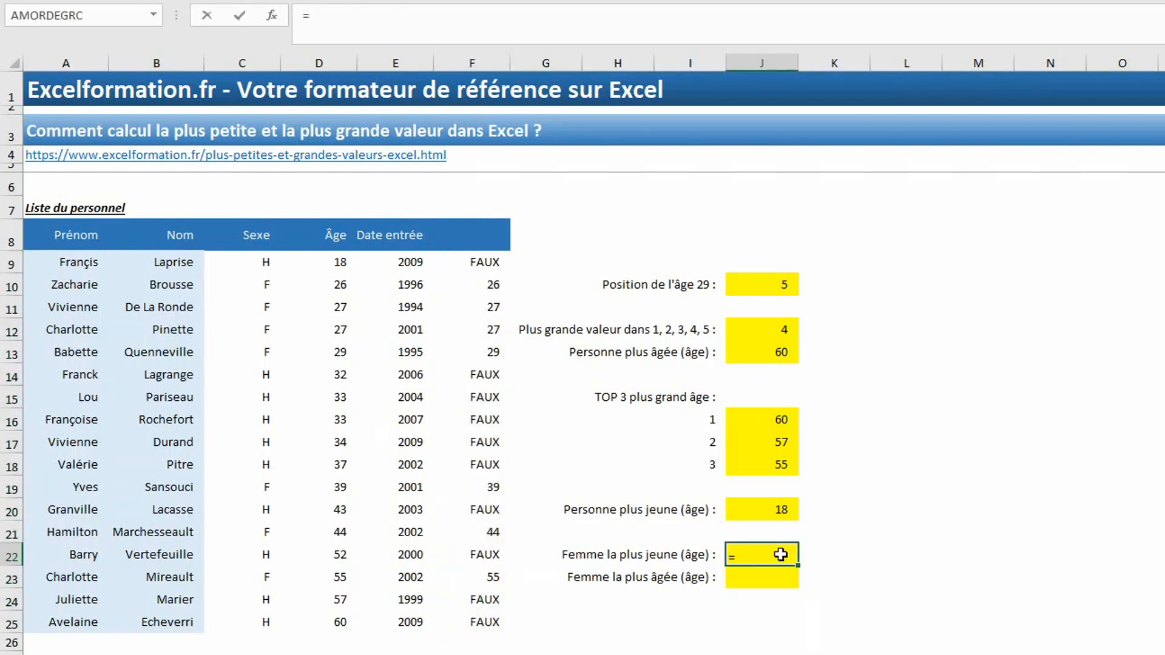
type("pet")
key("Tab")
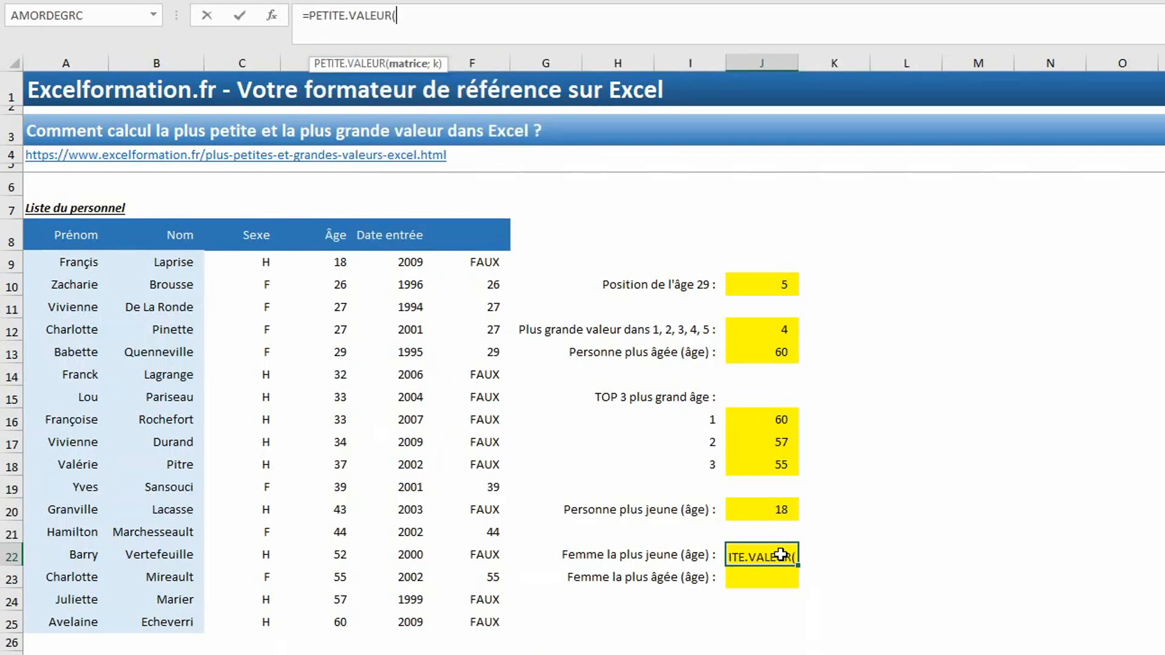
left_click_drag(471, 261, 474, 616)
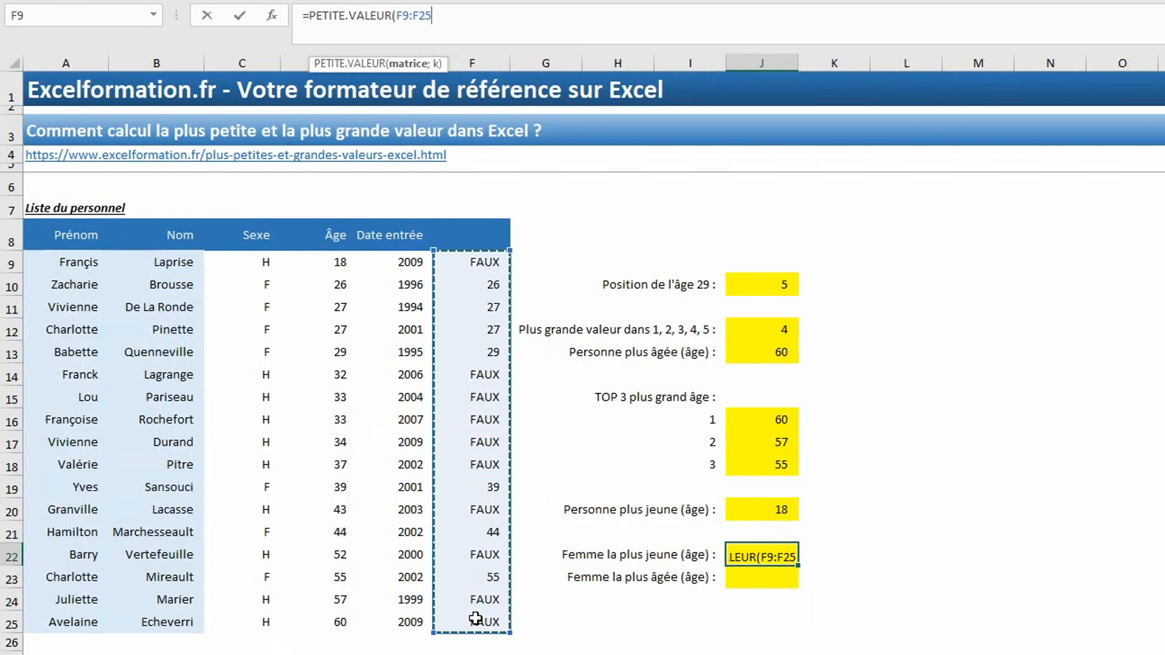
type(";1)")
key("Return")
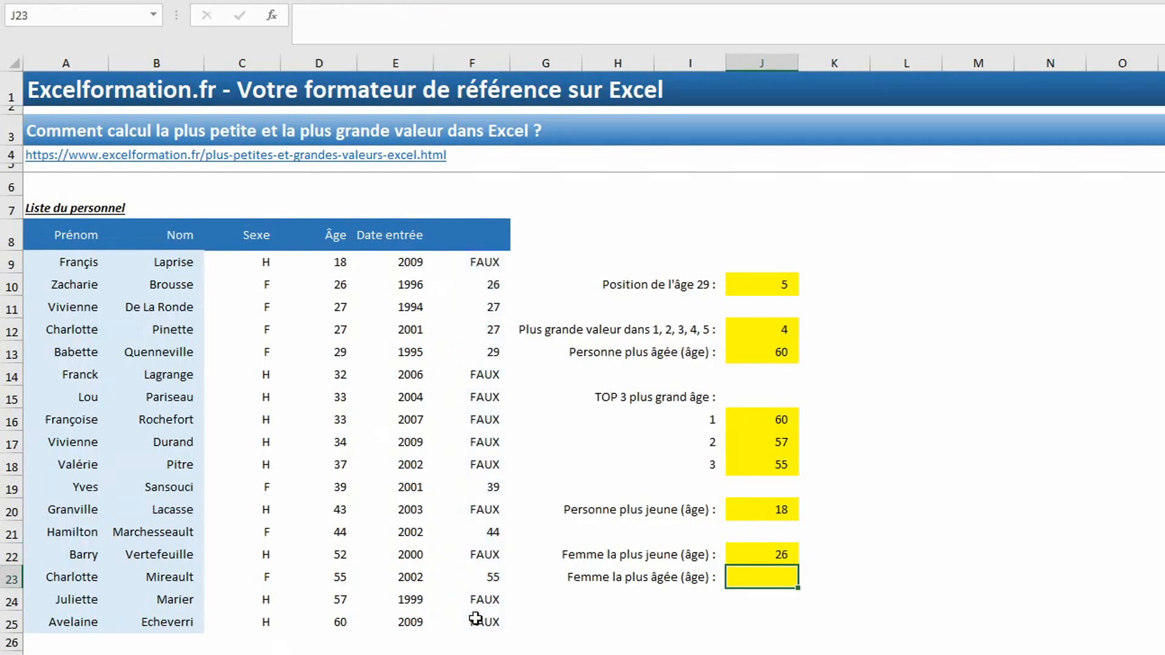
Calculate the oldest woman's age in J23 with =GRANDE.VALEUR(F9:F25;1) and check it against the age in D23
type("=GRANDE.VALEUR(")
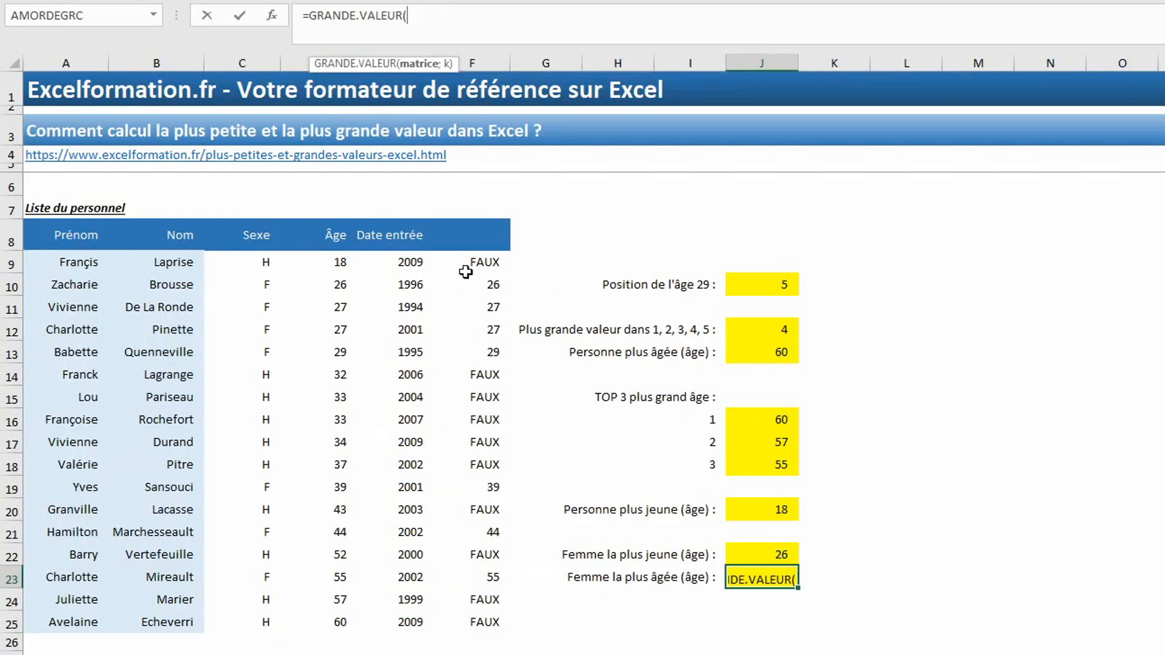
left_click_drag(483, 264, 488, 619)
type(";")
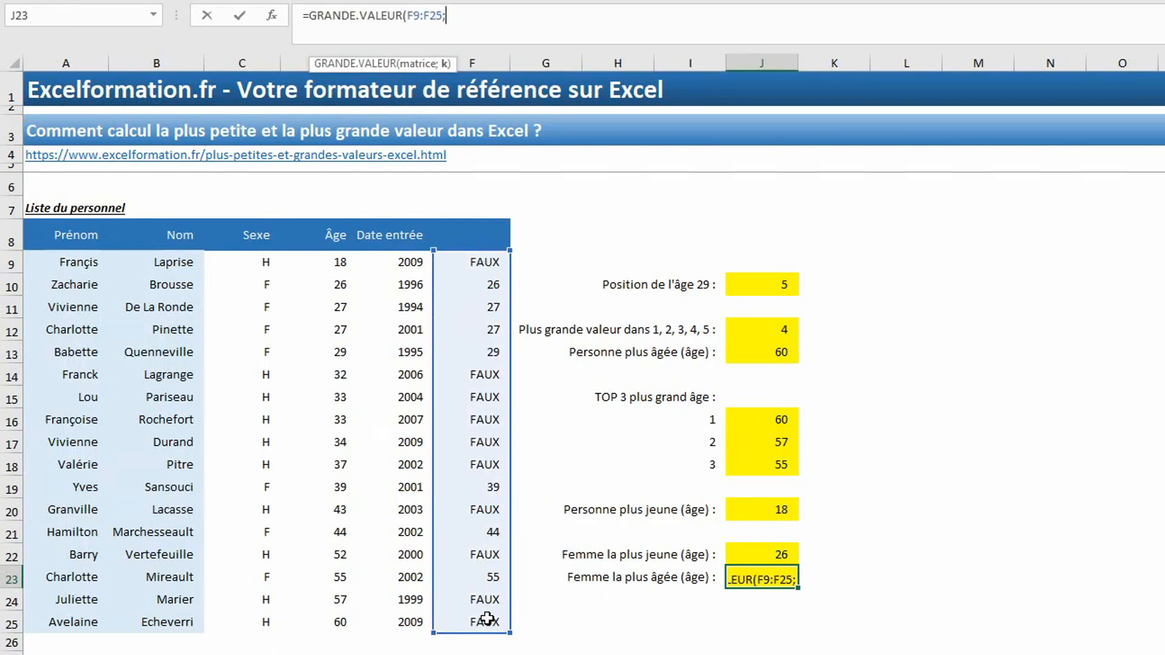
type("1)")
key("Return")
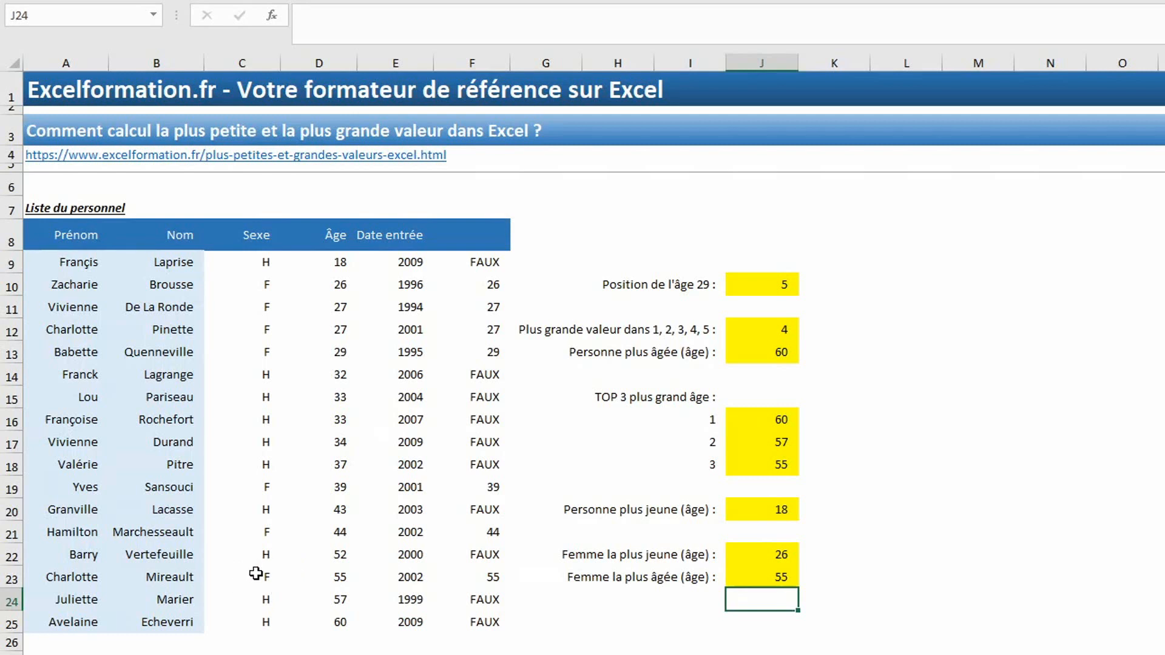
left_click(332, 574)
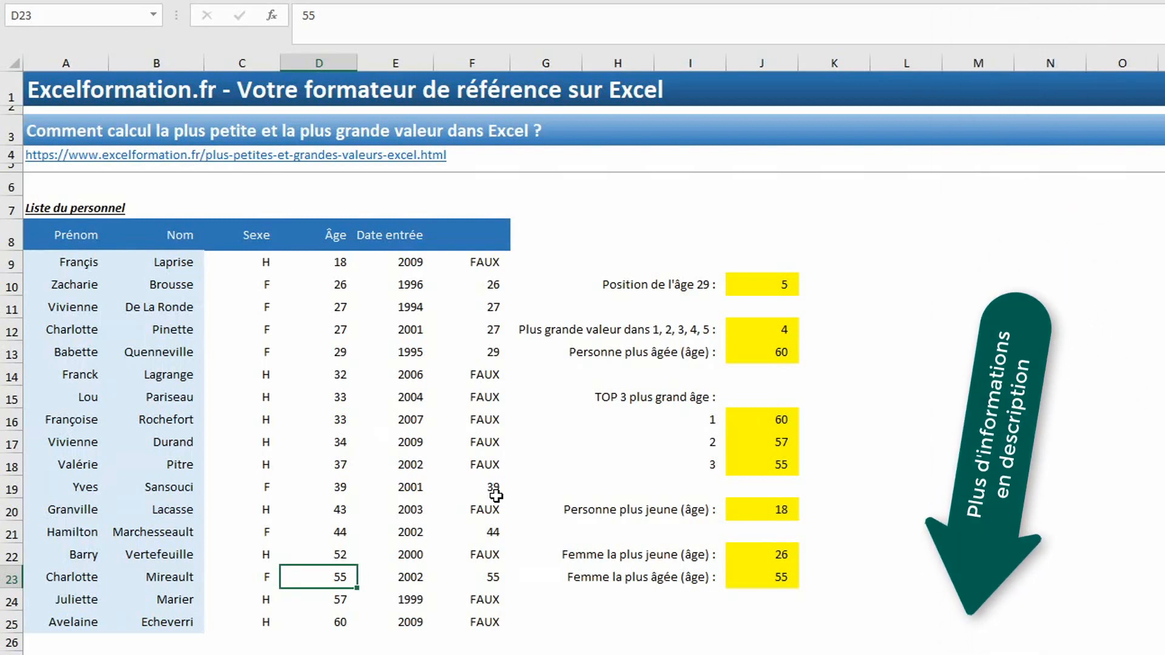
Replace the oldest woman's age formula in J23 with =GRANDE.VALEUR((C9:C25="F")*D9:D25;1), which works directly from the sex and age columns
left_click(763, 555)
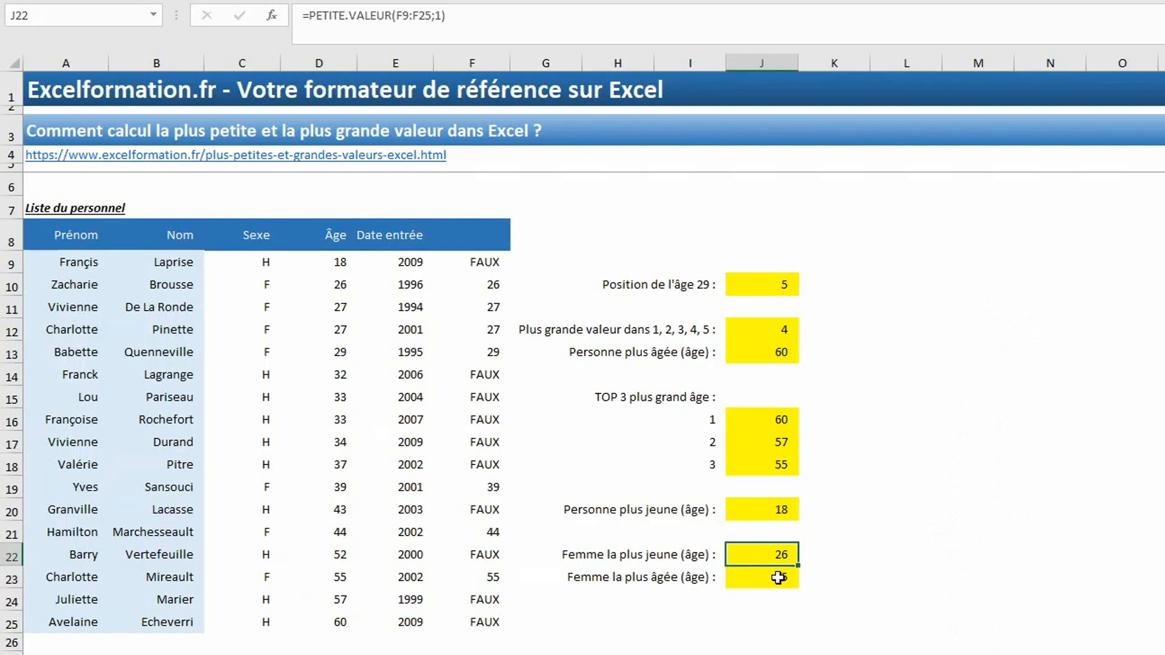
left_click(778, 578)
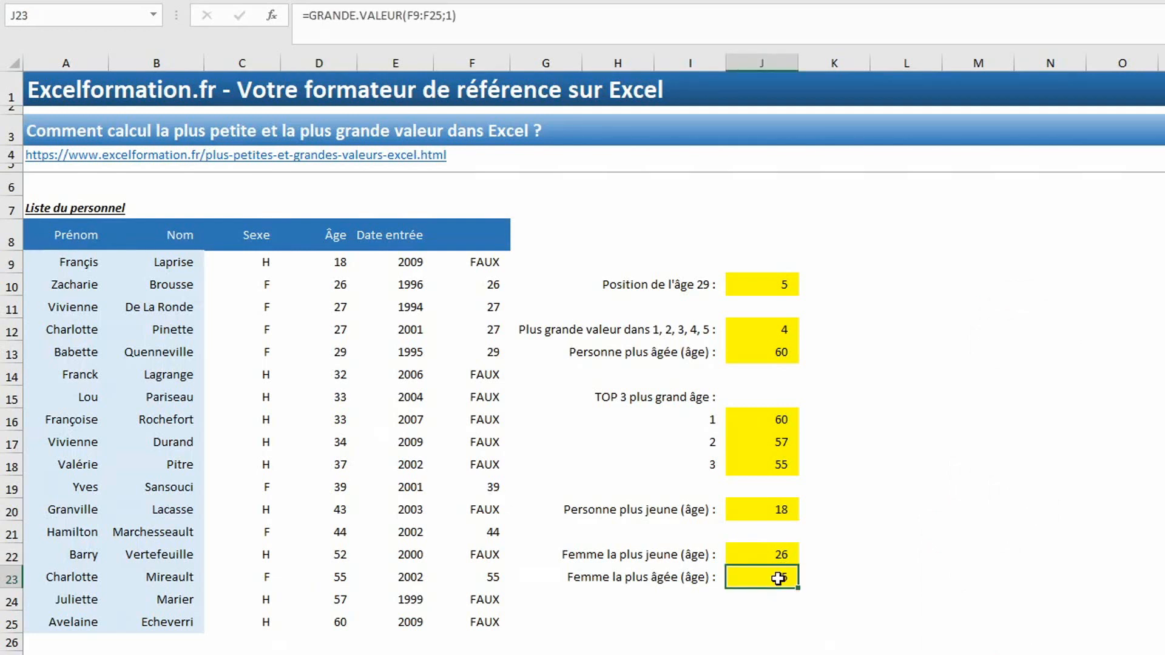
type("=grande")
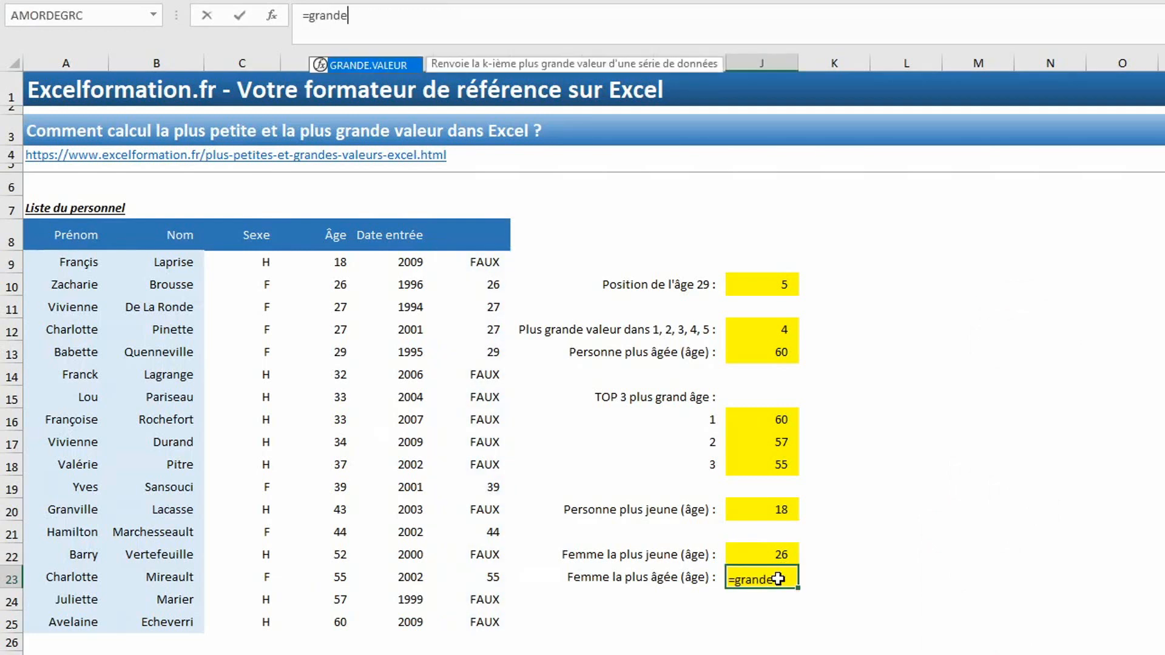
key("Tab")
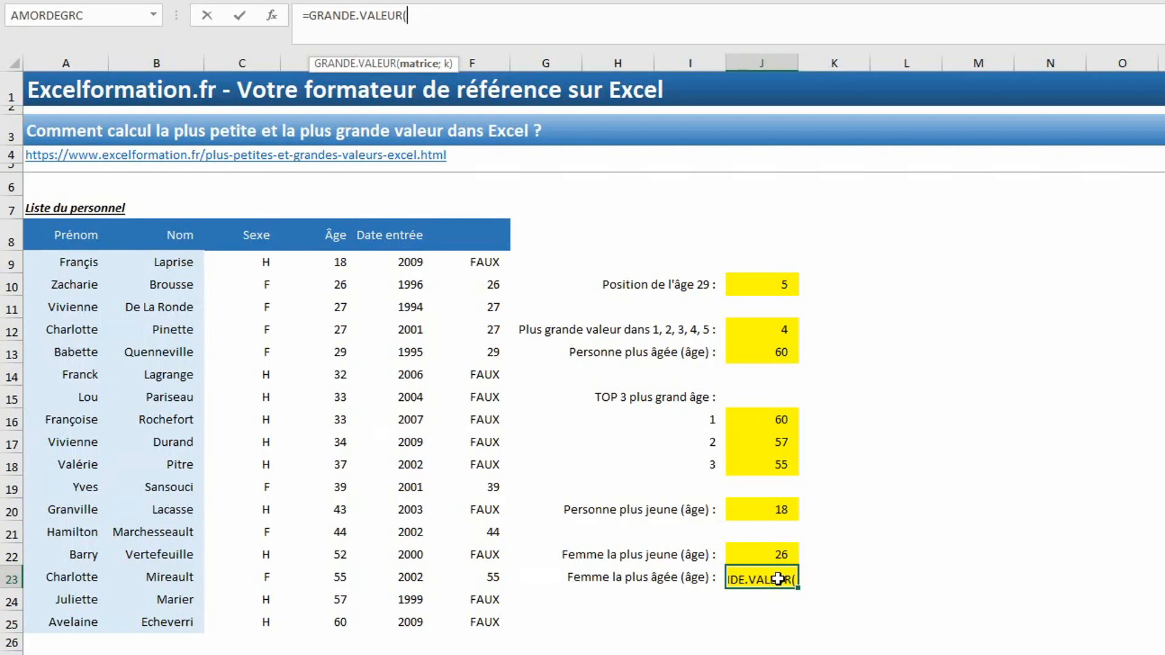
type("(")
left_click_drag(258, 263, 257, 629)
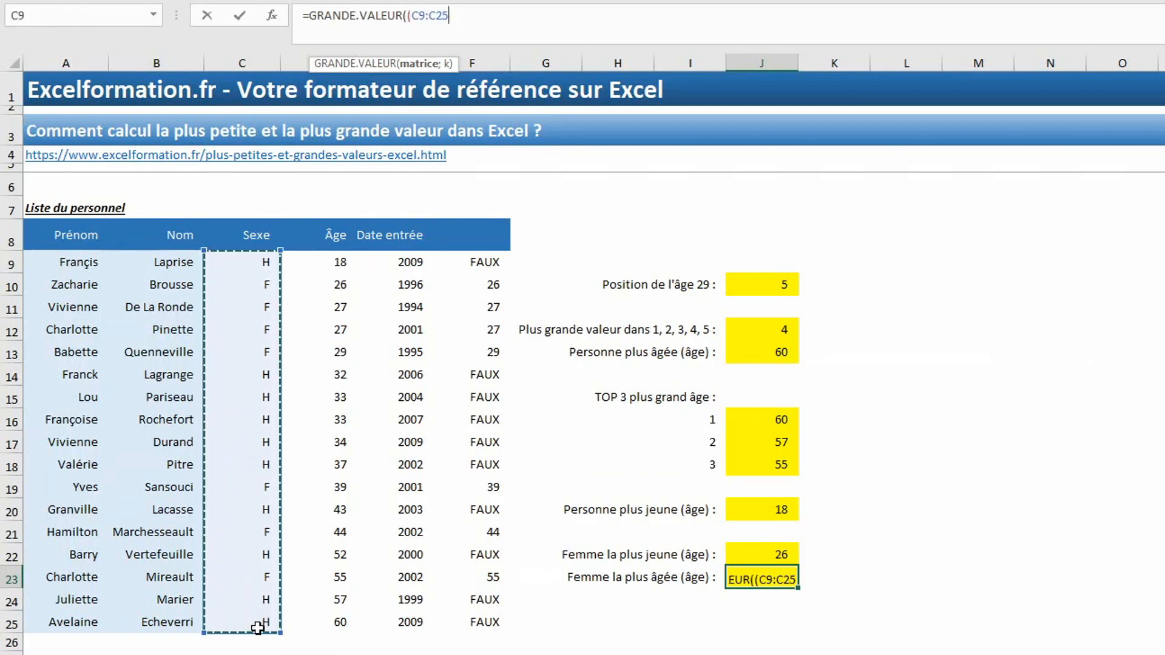
type("=\"")
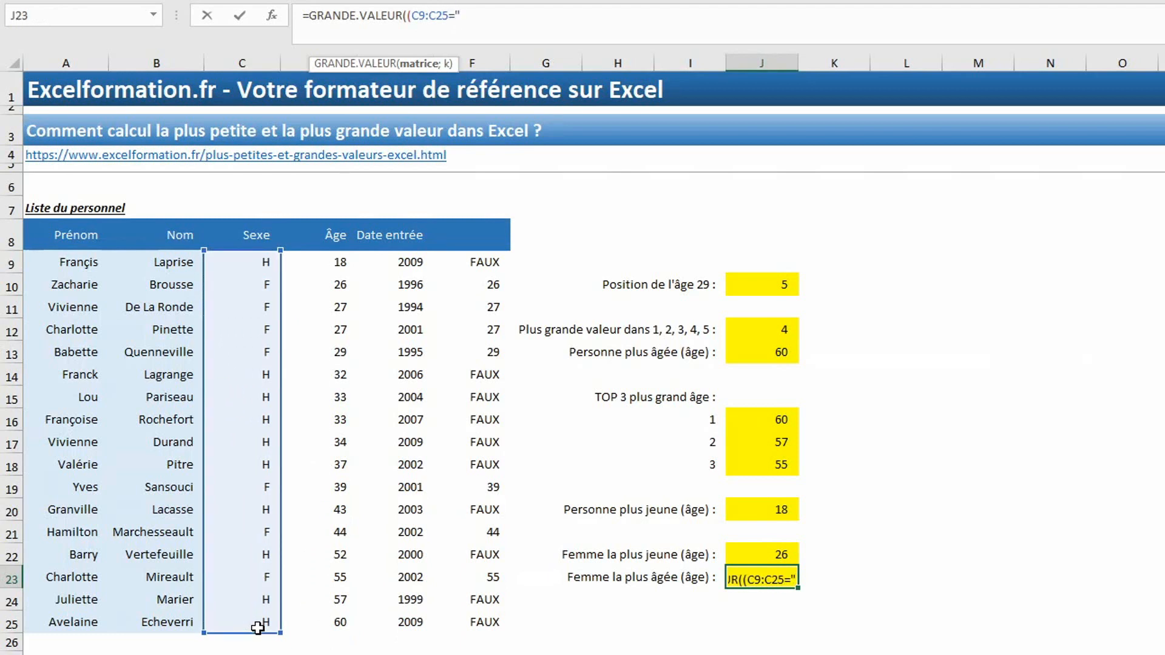
type("F\")")
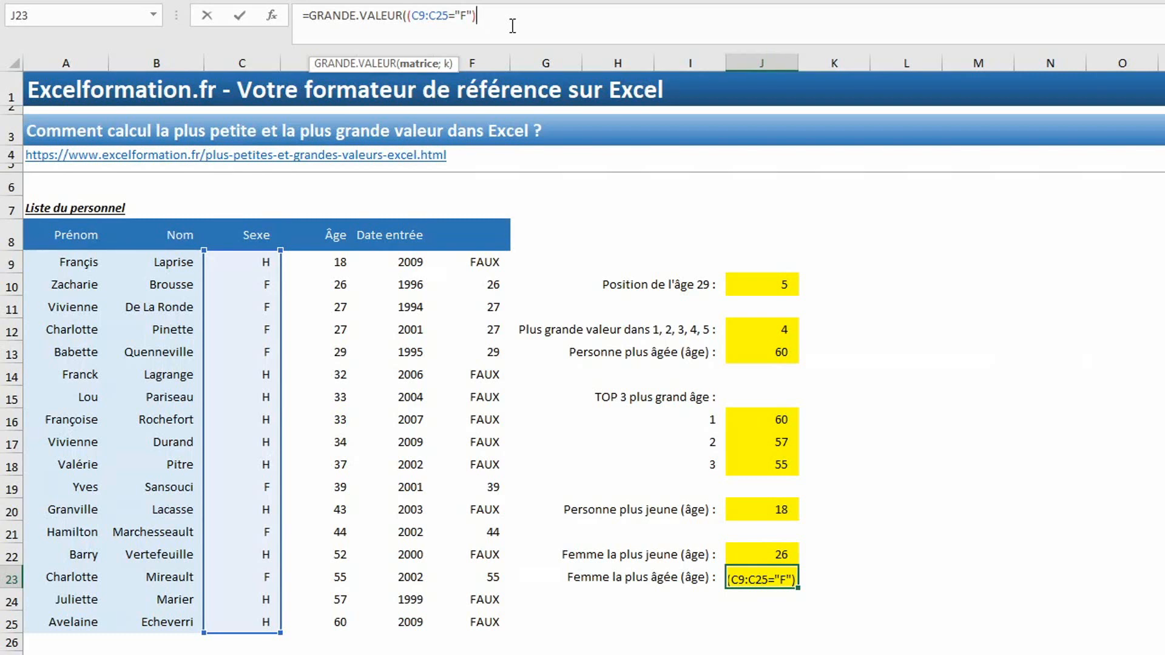
type("*")
left_click_drag(324, 262, 324, 620)
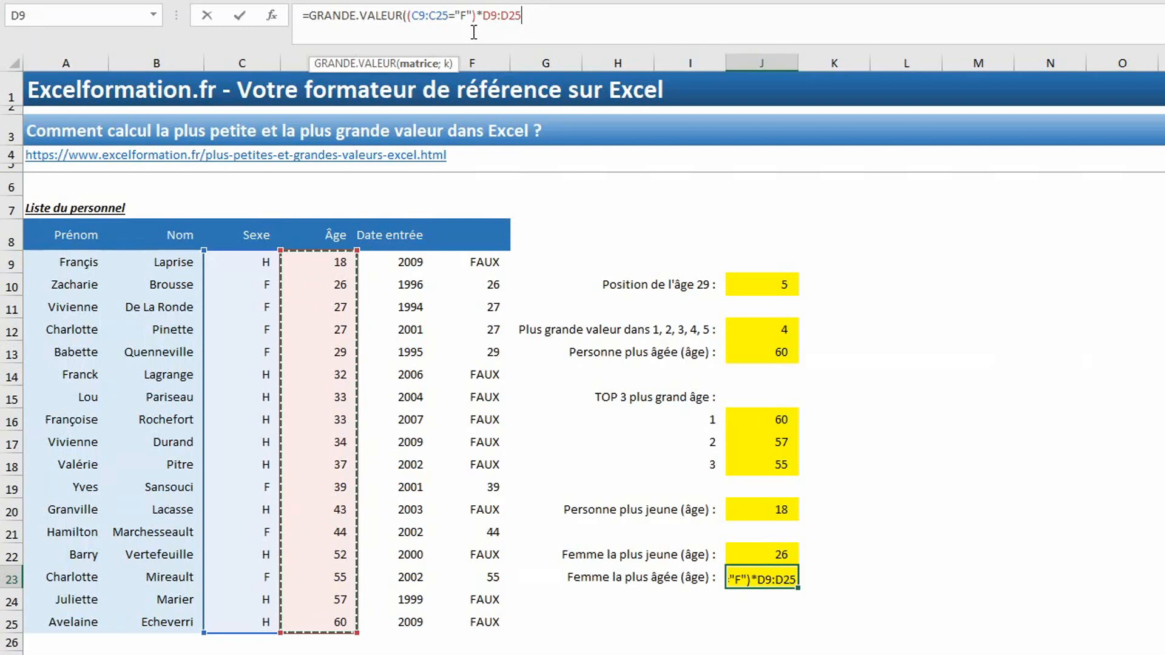
type(";")
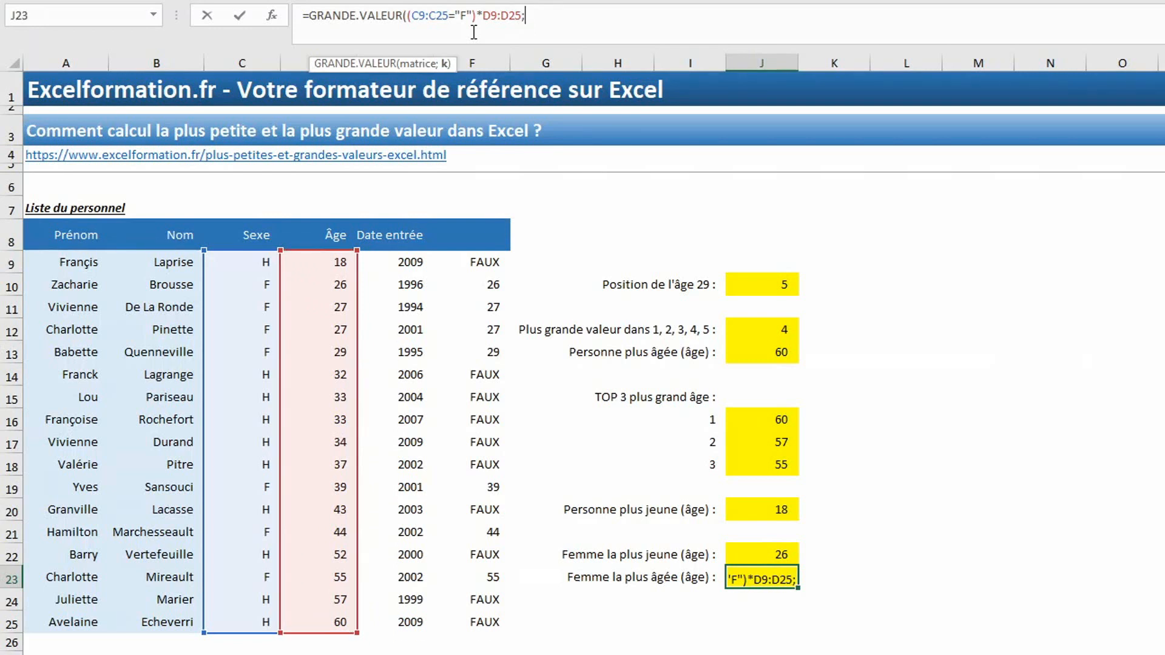
type("1)")
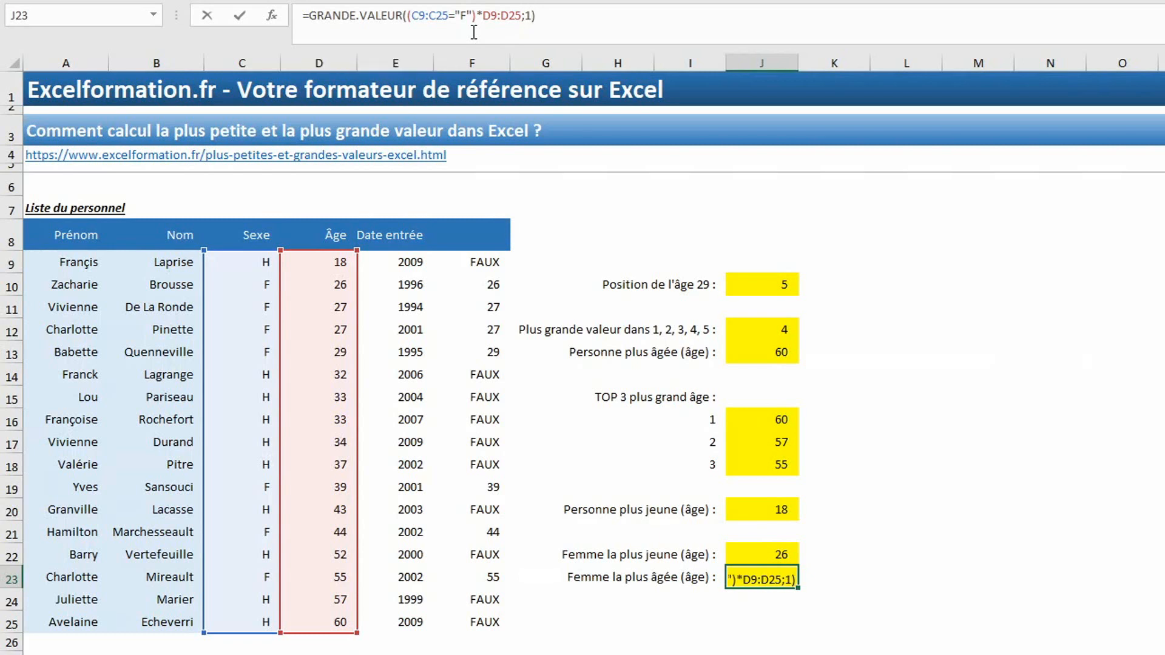
key("Return")
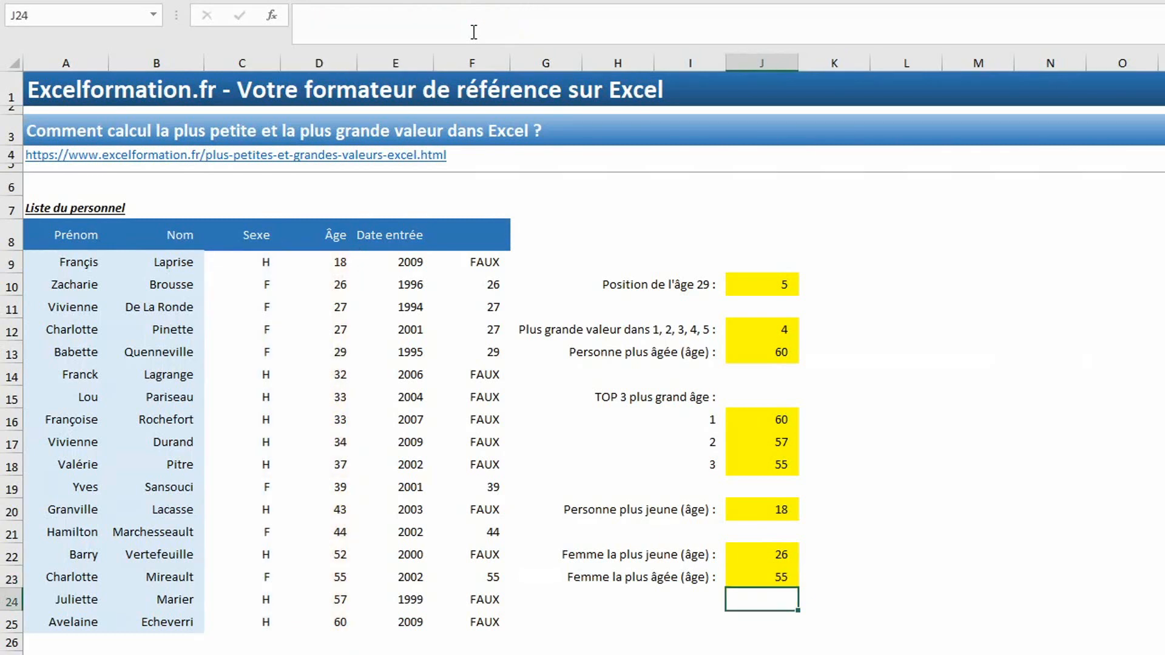
left_click(765, 579)
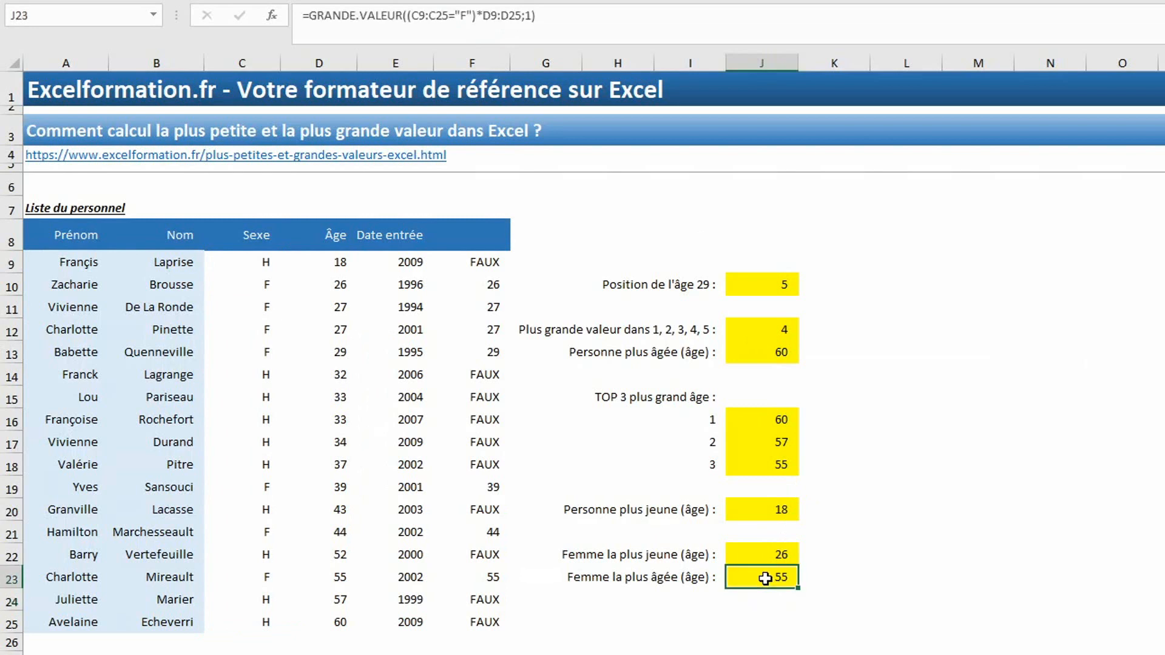